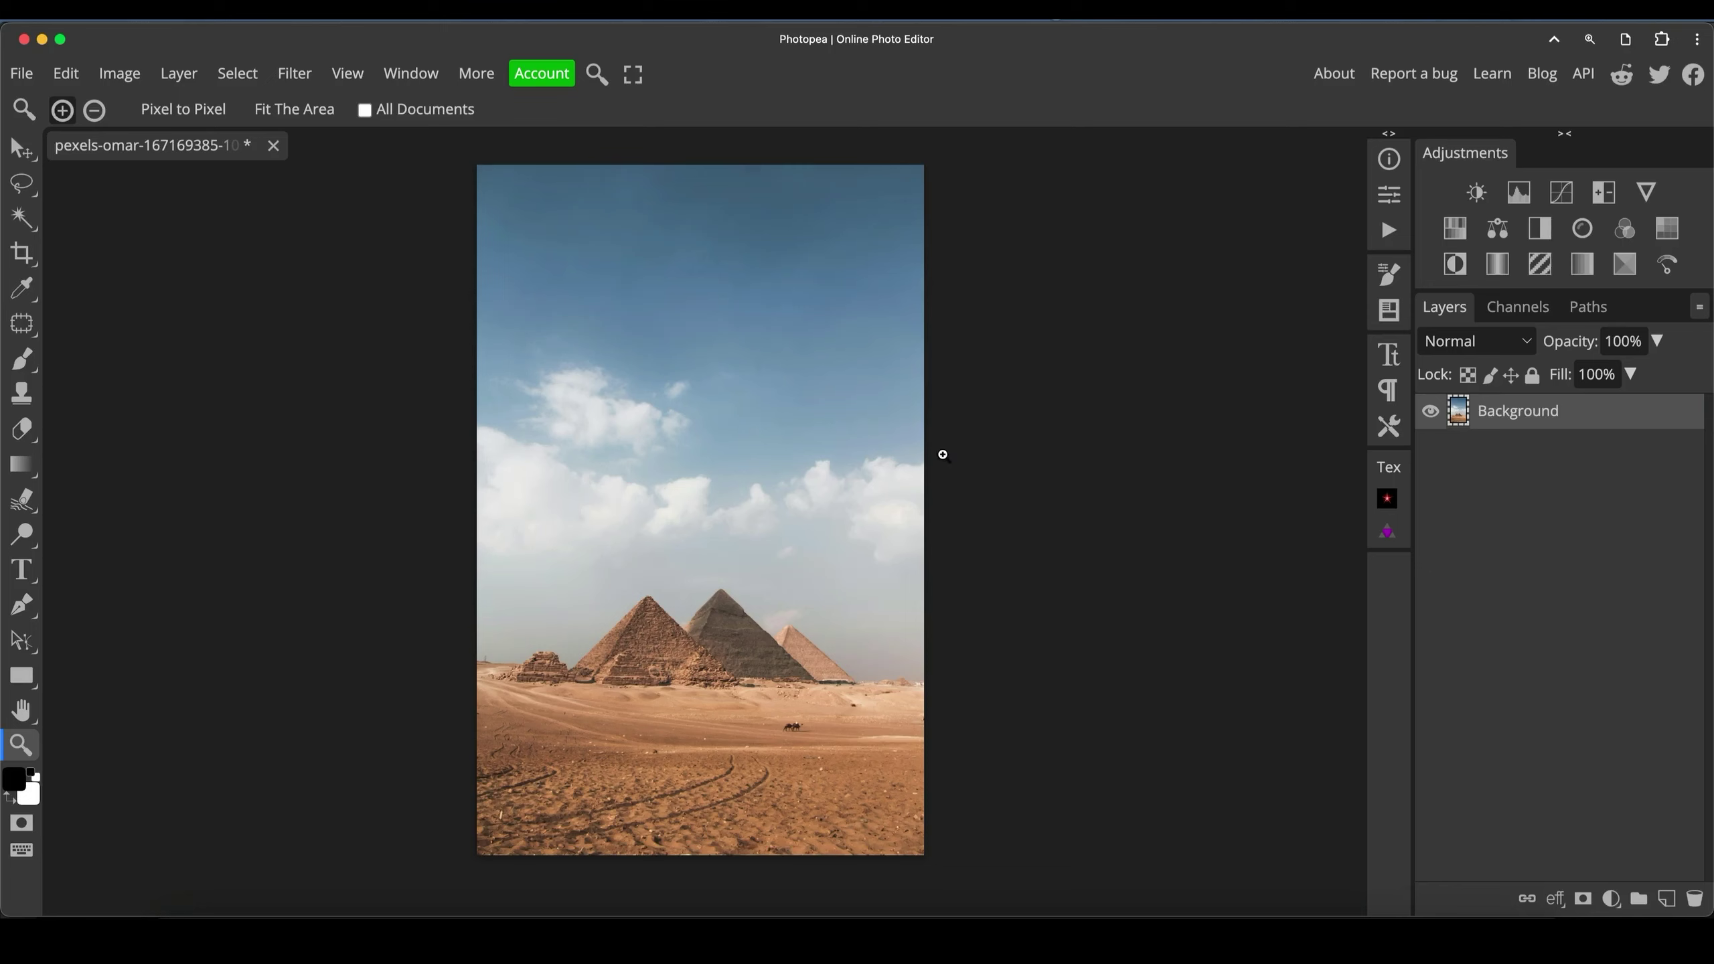
- Zoom in on the pyramids and sand, then duplicate the Background as Layer 1
{"action": "left_click", "coordinate": [24, 184]}
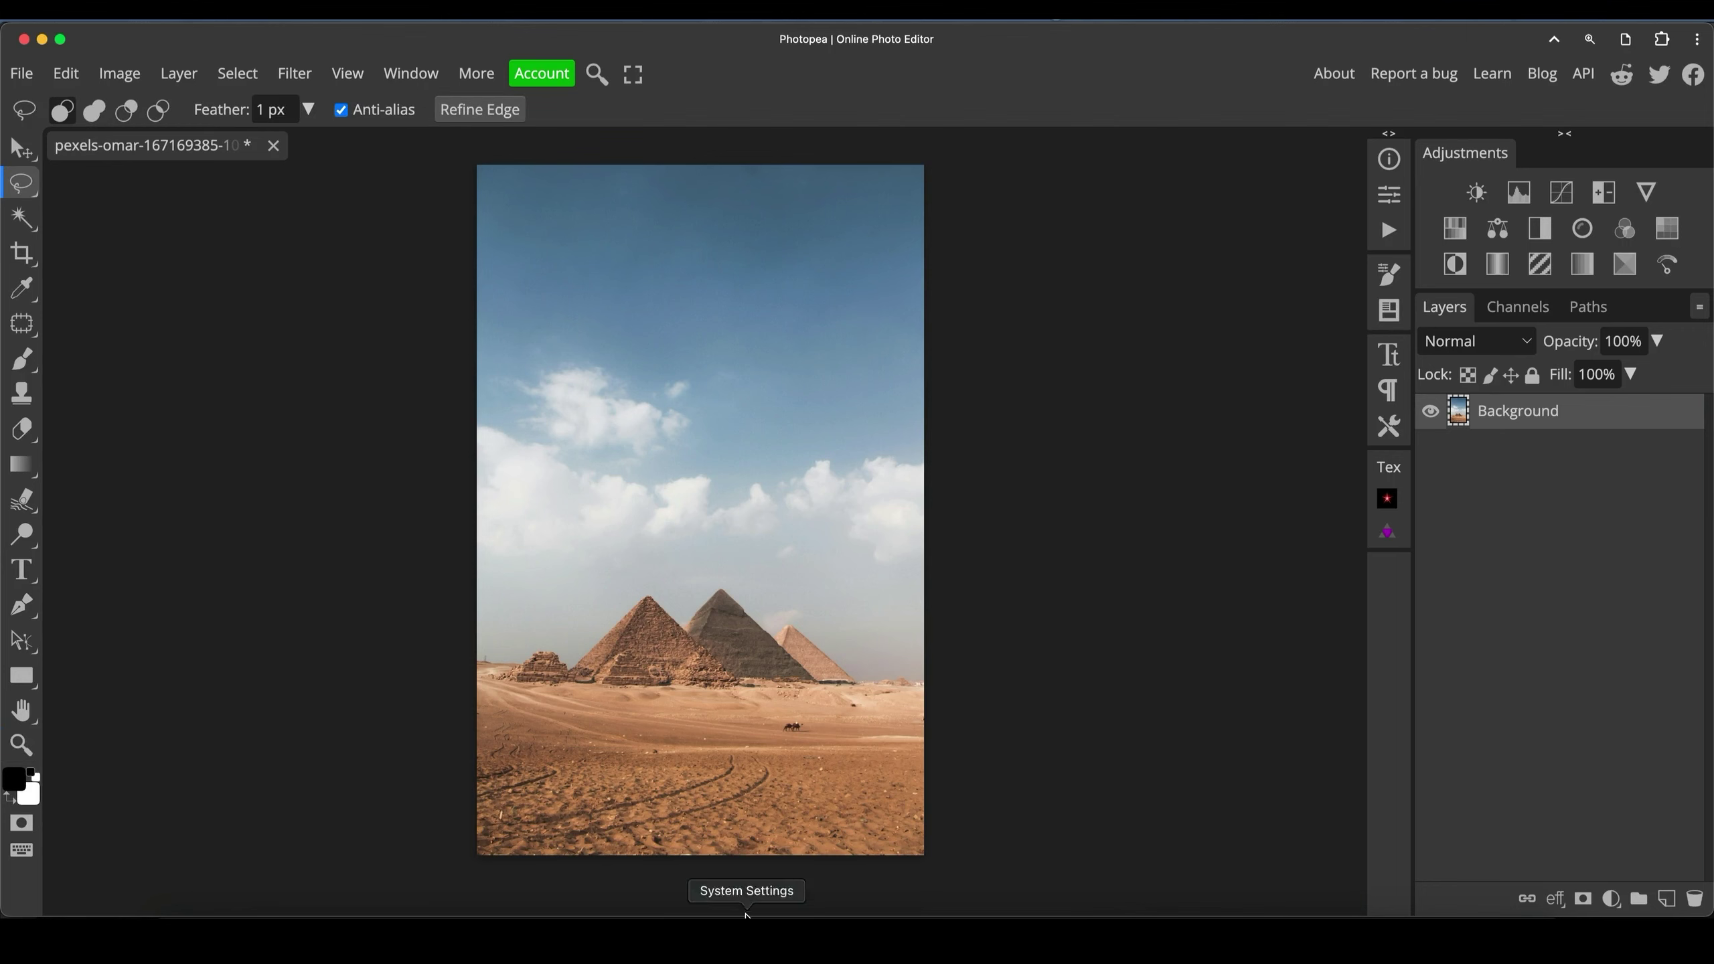
{"action": "key", "text": "z"}
{"action": "left_click", "coordinate": [651, 839]}
{"action": "left_click", "coordinate": [651, 837]}
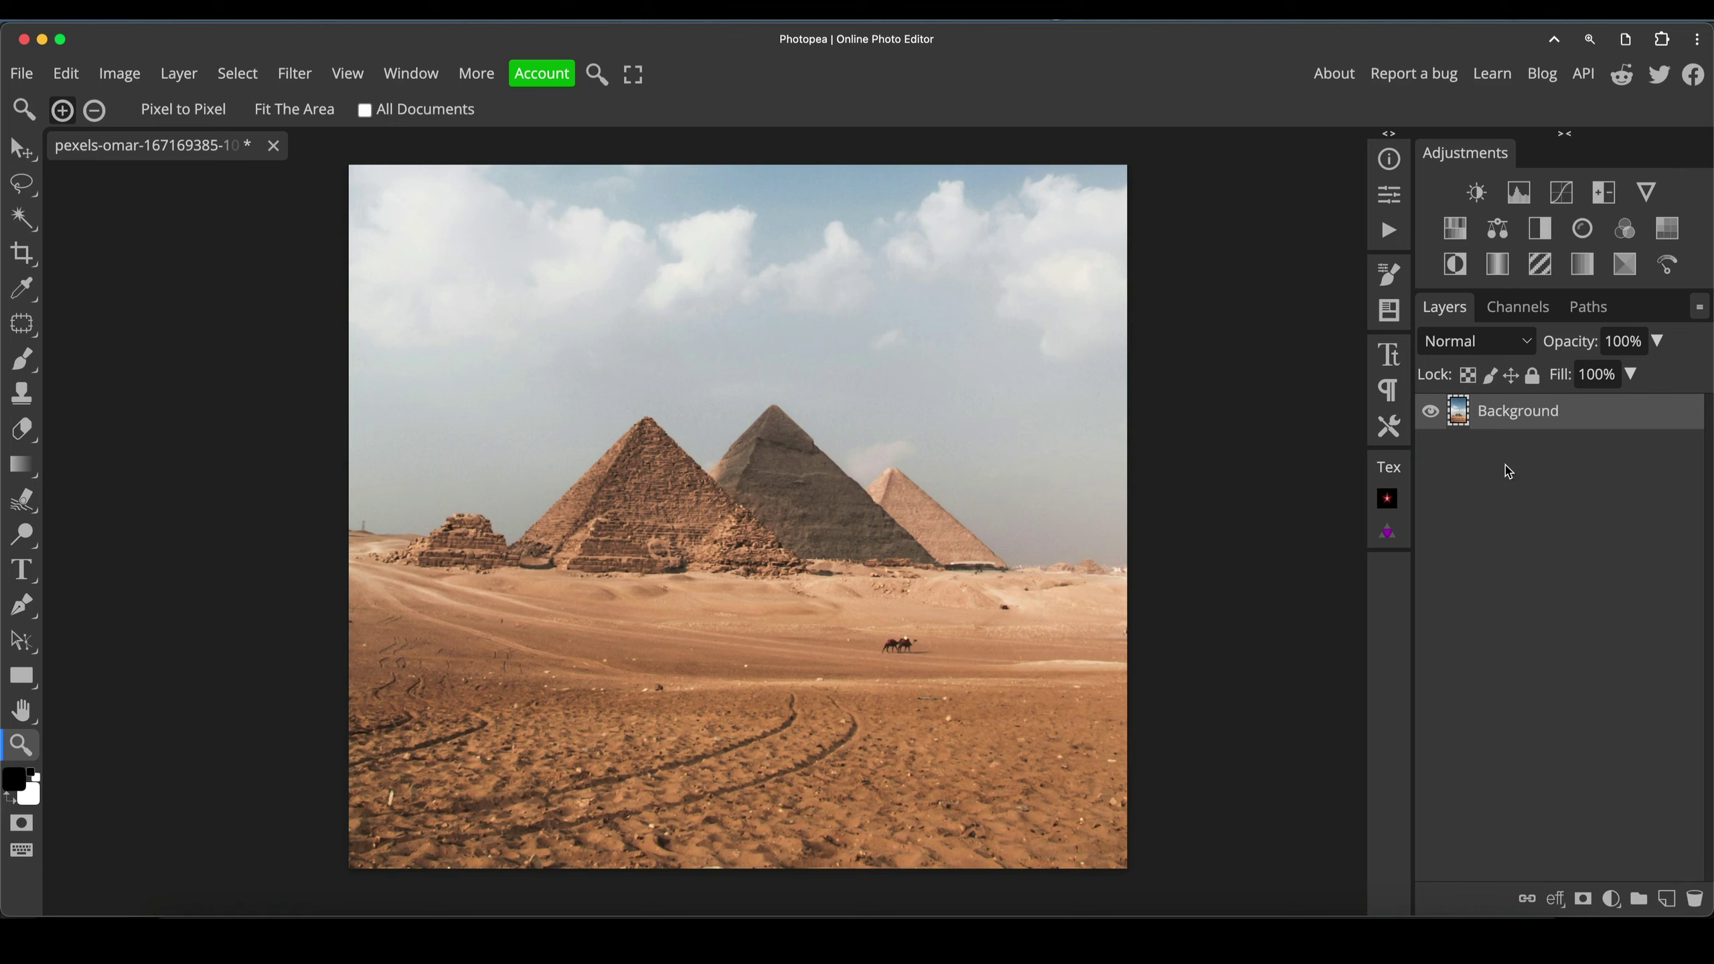
{"action": "key", "text": "ctrl+j"}
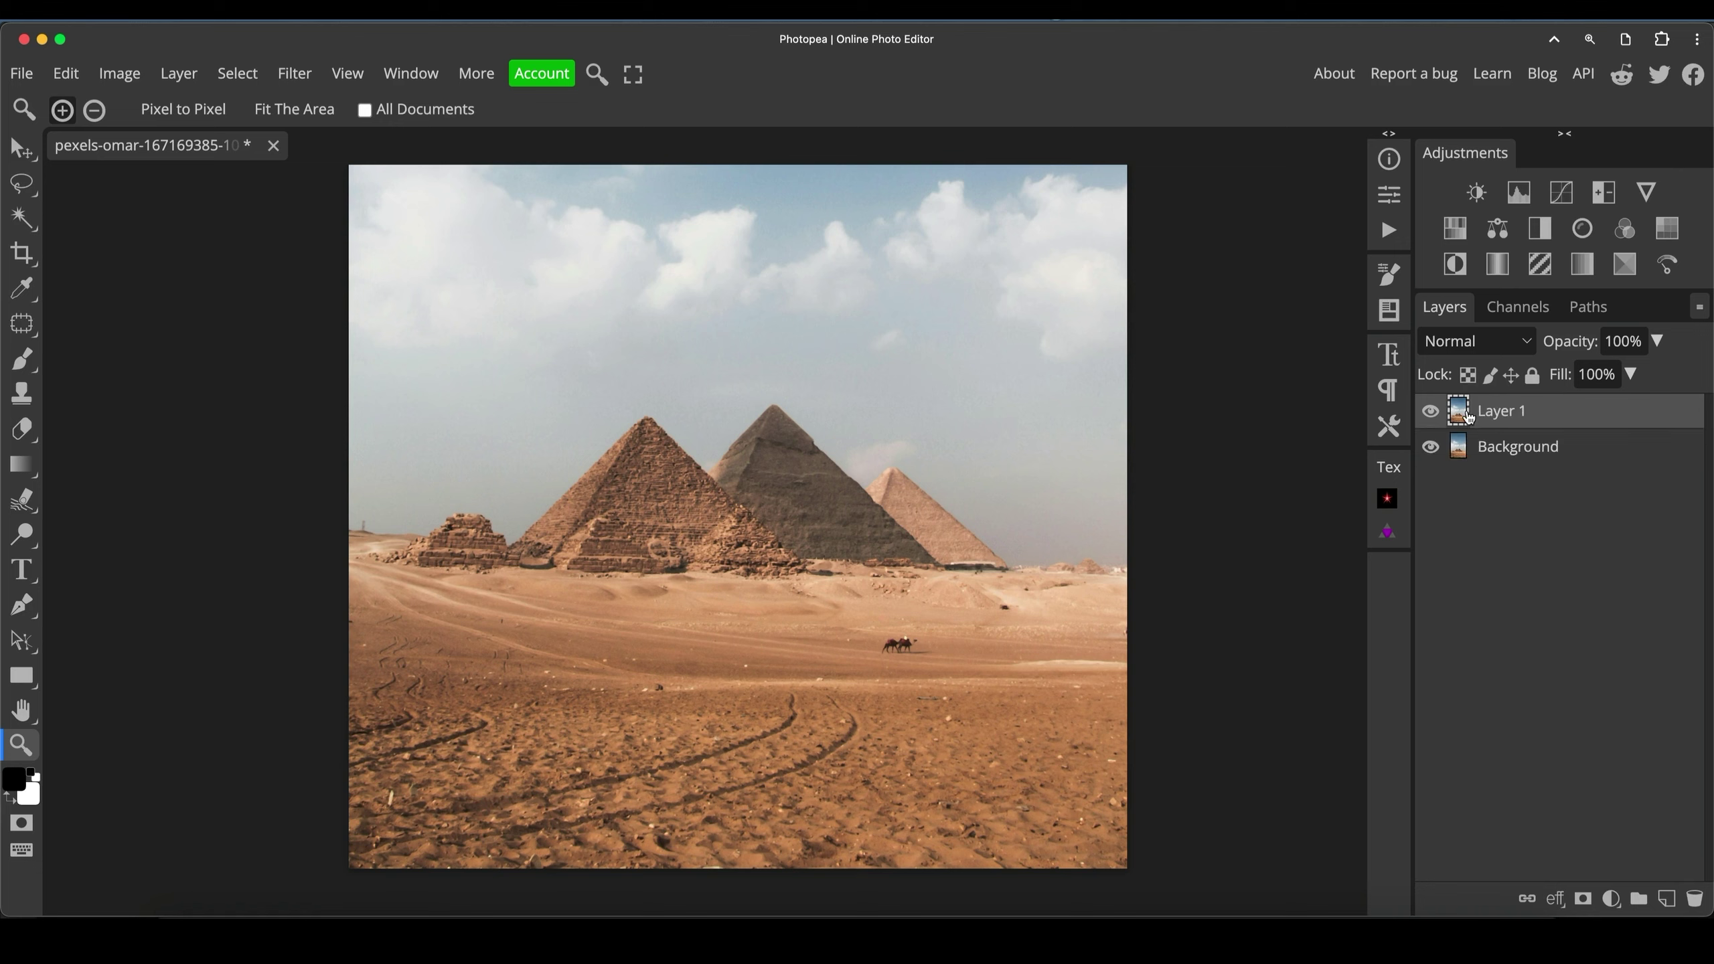
{"action": "left_click", "coordinate": [27, 332]}
- Patch two stretches of the curving tire track onto clean sand, then deselect
{"action": "left_click", "coordinate": [22, 333]}
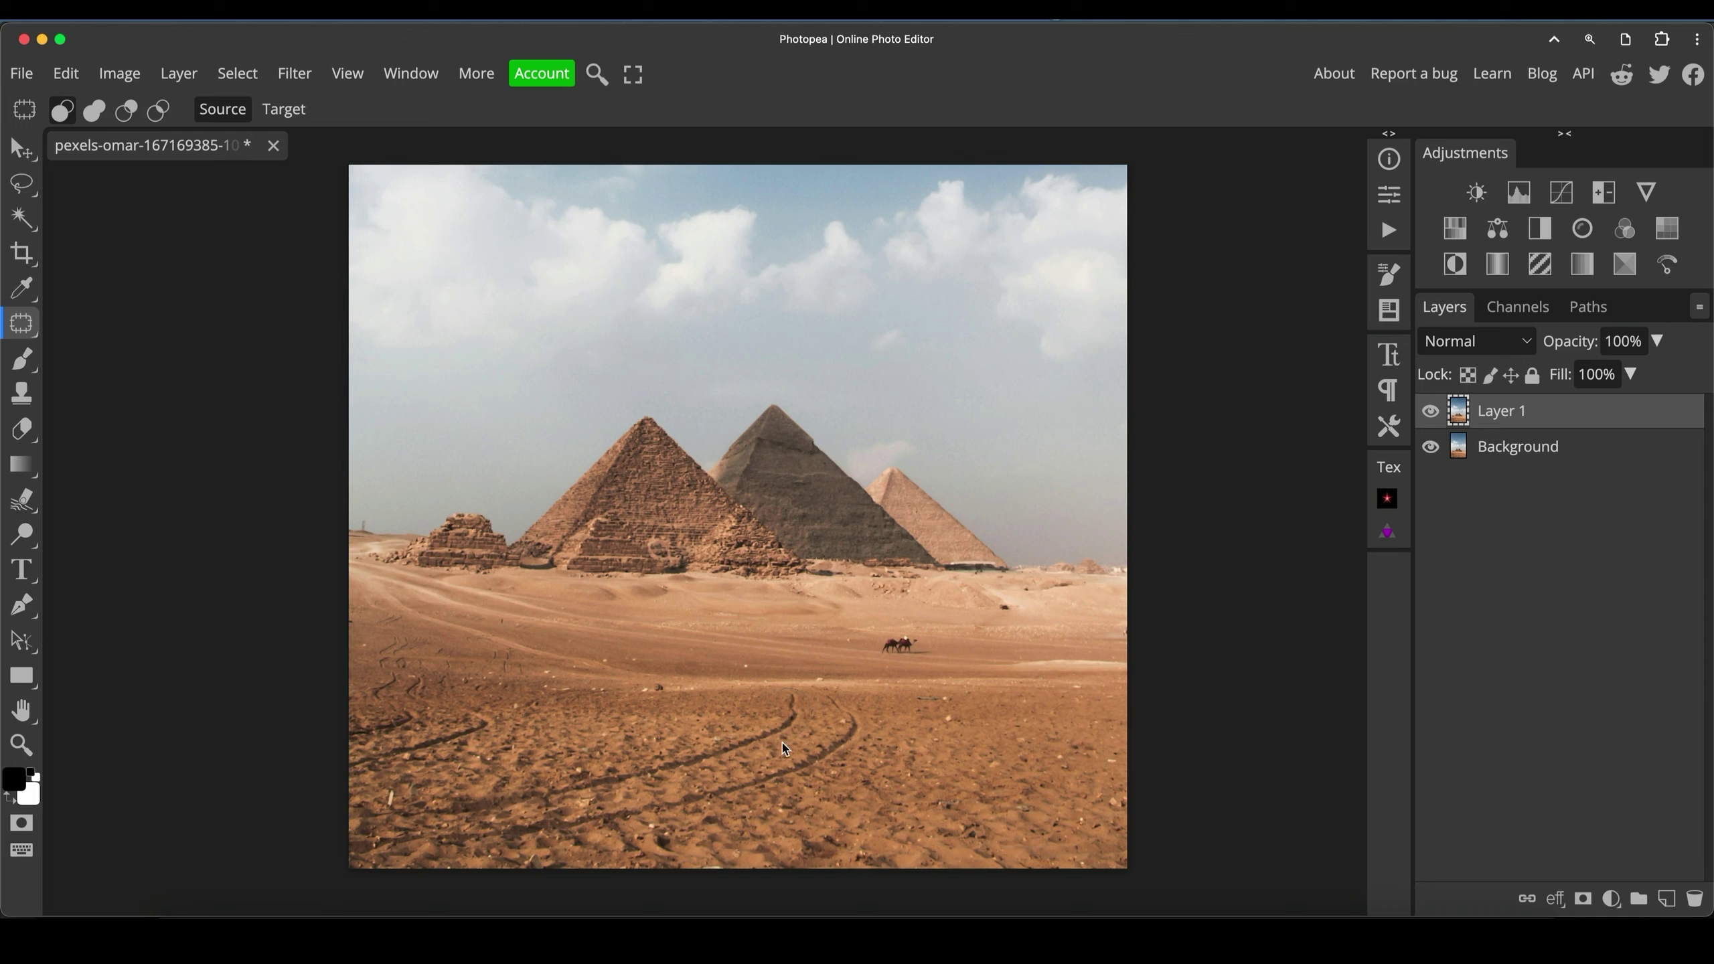
{"action": "mouse_move", "coordinate": [593, 799]}
{"action": "left_mouse_down"}
{"action": "mouse_move", "coordinate": [429, 828]}
{"action": "mouse_move", "coordinate": [421, 809]}
{"action": "mouse_move", "coordinate": [704, 743]}
{"action": "mouse_move", "coordinate": [753, 714]}
{"action": "mouse_move", "coordinate": [753, 751]}
{"action": "left_mouse_up"}
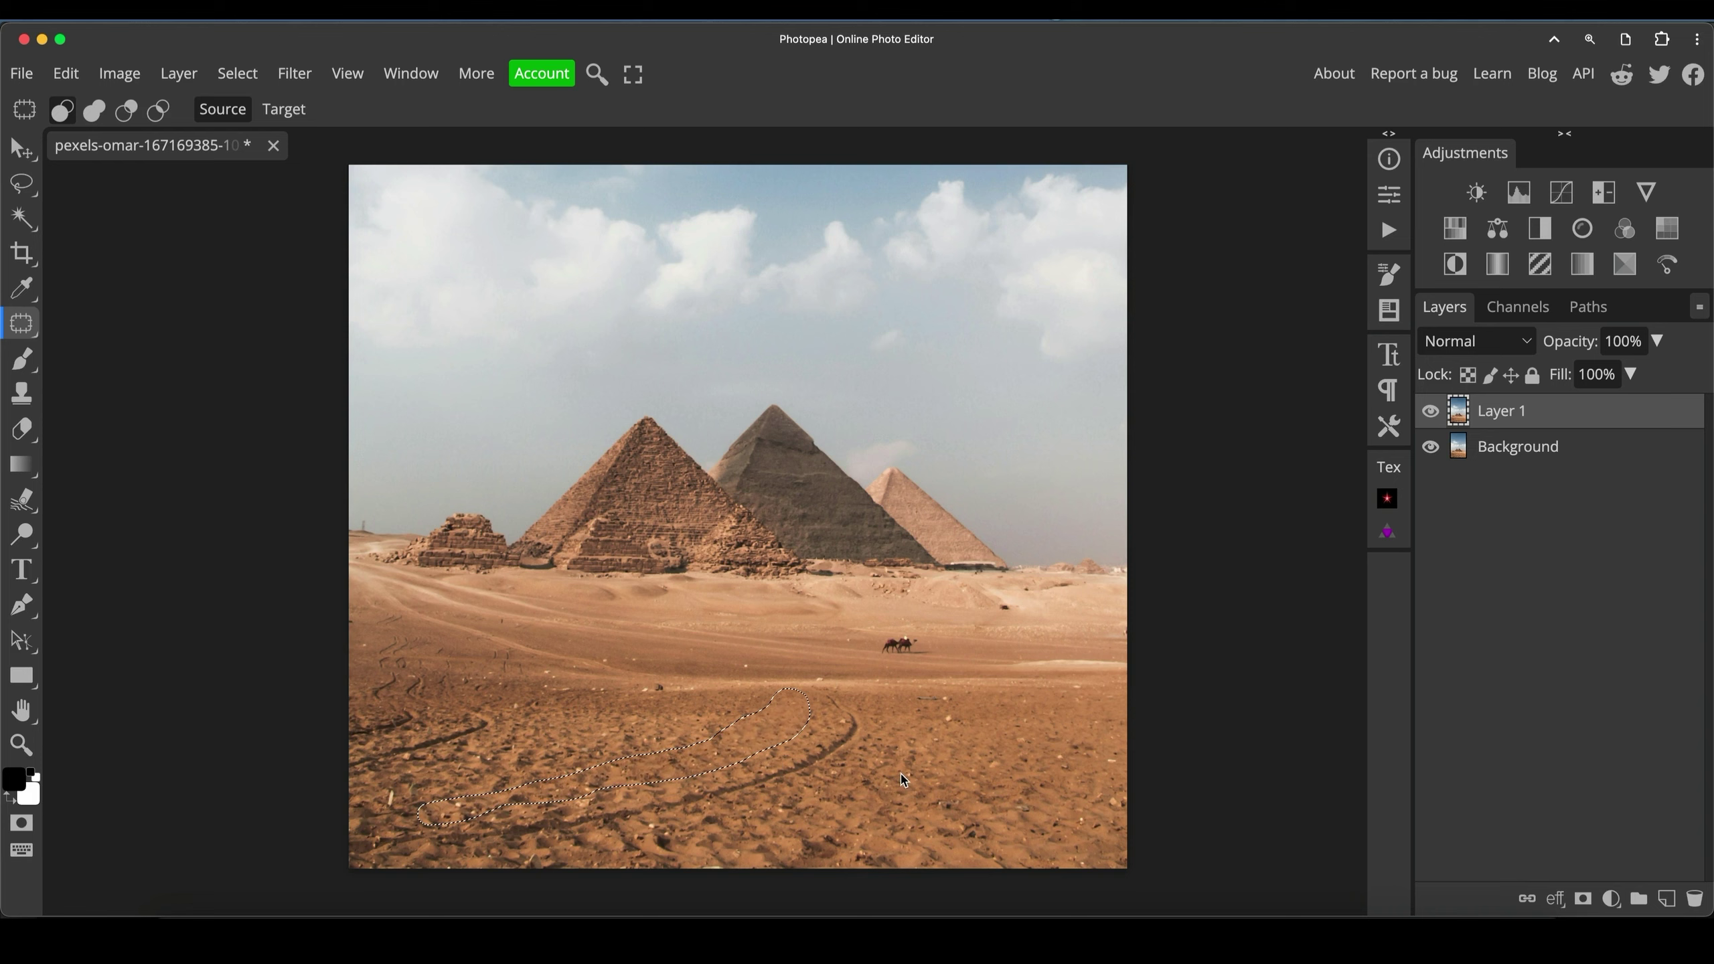
{"action": "left_click", "coordinate": [881, 746]}
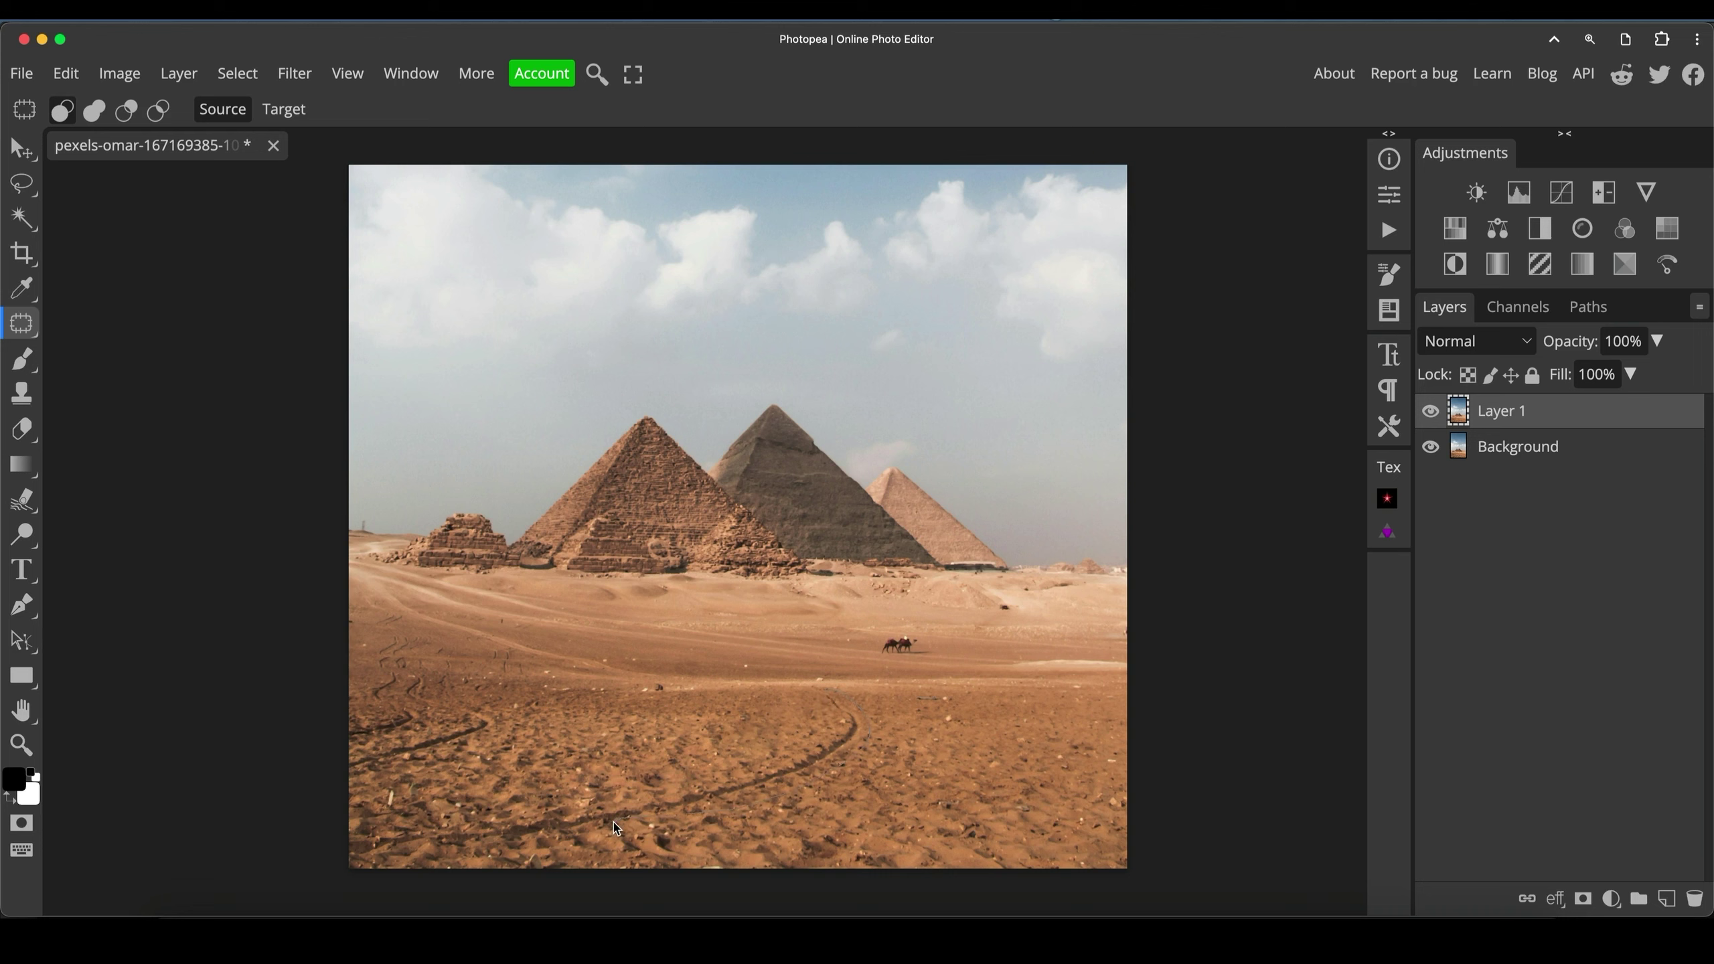
{"action": "mouse_move", "coordinate": [616, 827]}
{"action": "left_mouse_down"}
{"action": "mouse_move", "coordinate": [442, 857]}
{"action": "mouse_move", "coordinate": [436, 835]}
{"action": "mouse_move", "coordinate": [523, 825]}
{"action": "mouse_move", "coordinate": [833, 720]}
{"action": "mouse_move", "coordinate": [848, 751]}
{"action": "mouse_move", "coordinate": [793, 768]}
{"action": "left_mouse_up"}
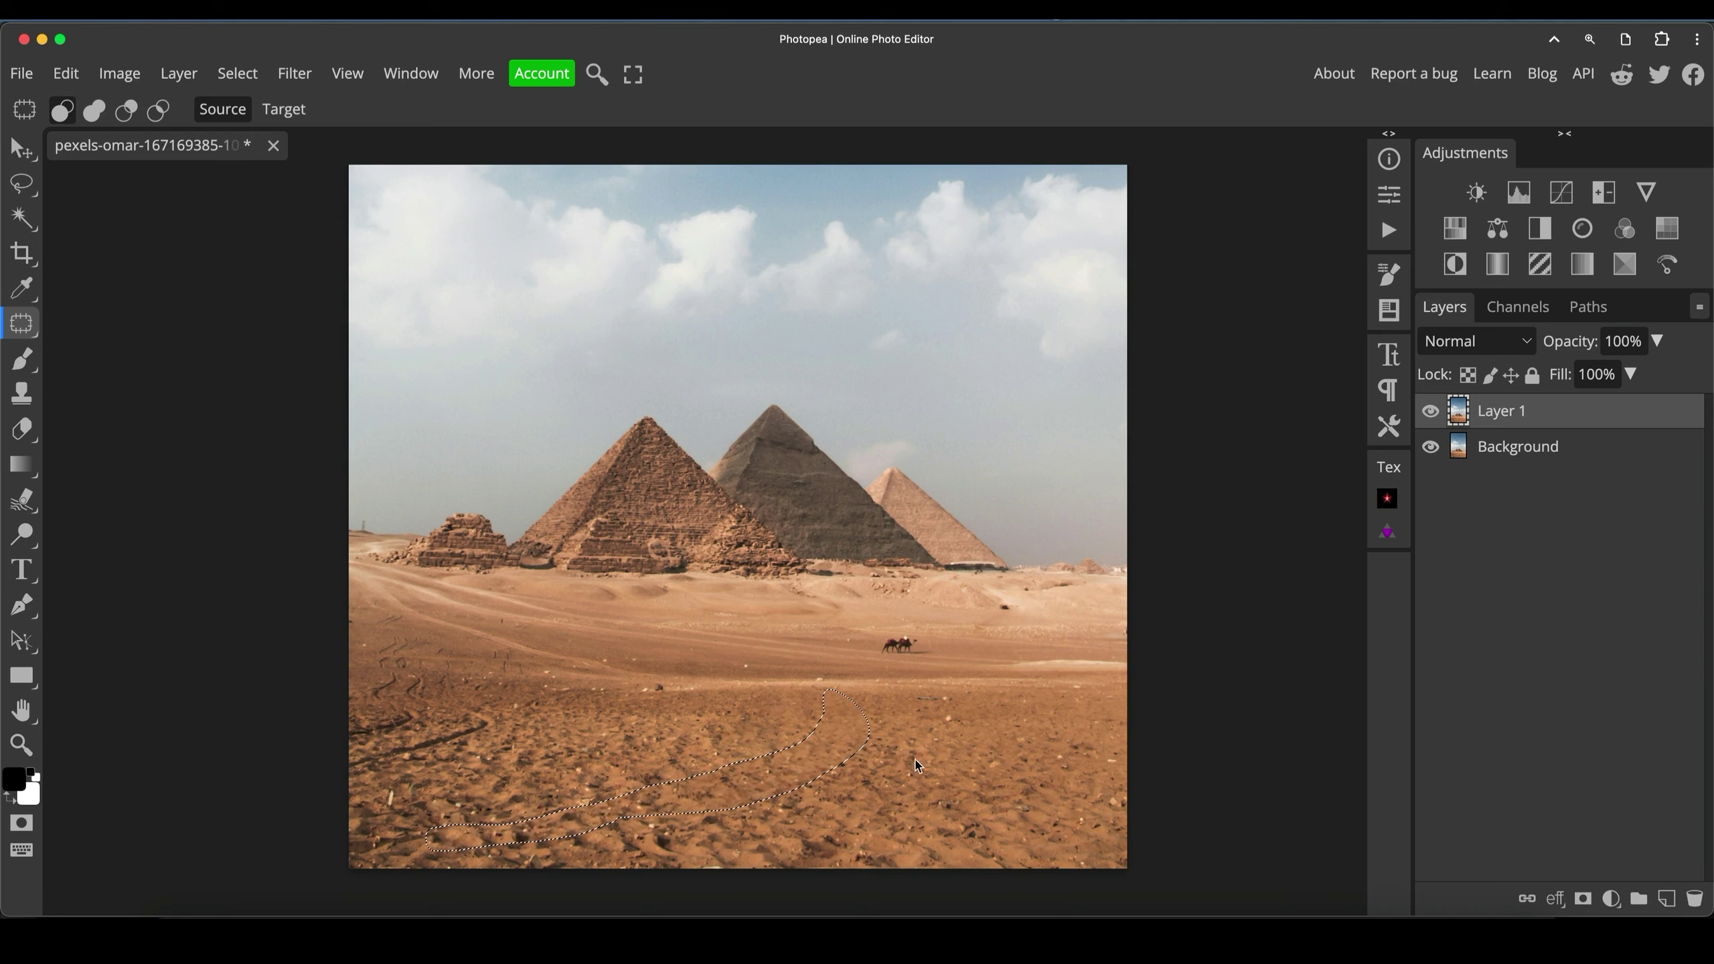
{"action": "left_click", "coordinate": [413, 732]}
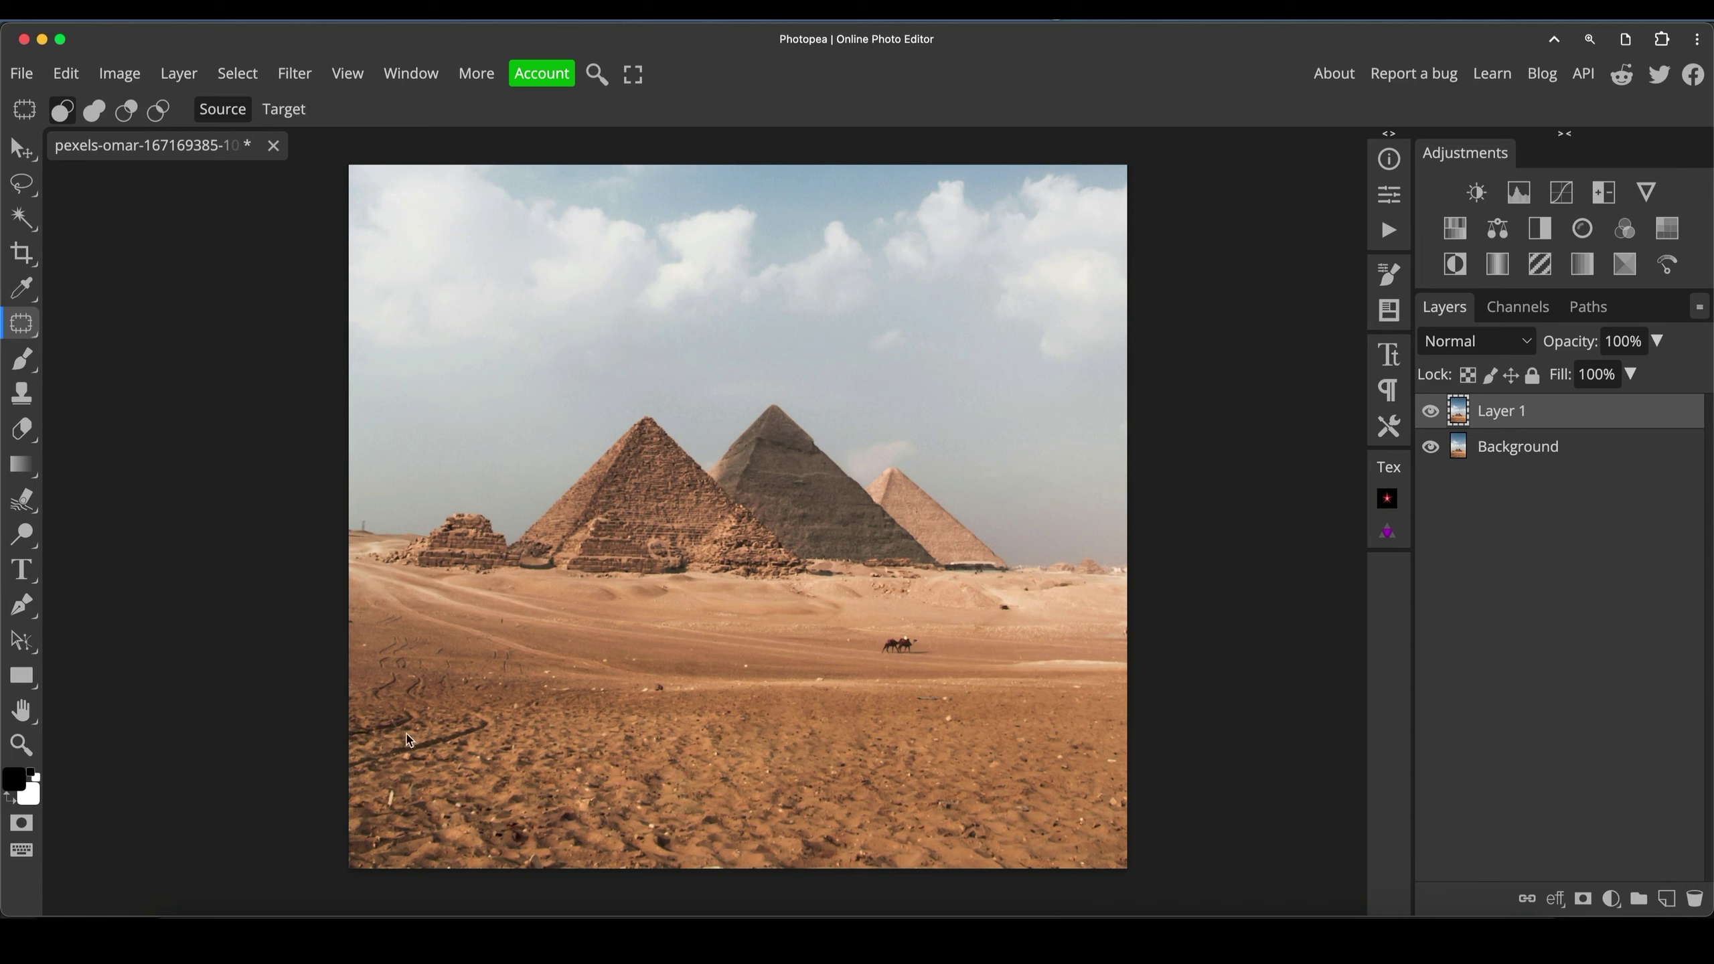
- Patch away the leftover track marks on the left sand and zoom back out
{"action": "mouse_move", "coordinate": [458, 711]}
{"action": "left_mouse_down"}
{"action": "mouse_move", "coordinate": [500, 714]}
{"action": "mouse_move", "coordinate": [367, 784]}
{"action": "mouse_move", "coordinate": [339, 758]}
{"action": "mouse_move", "coordinate": [423, 744]}
{"action": "mouse_move", "coordinate": [436, 763]}
{"action": "left_mouse_up"}
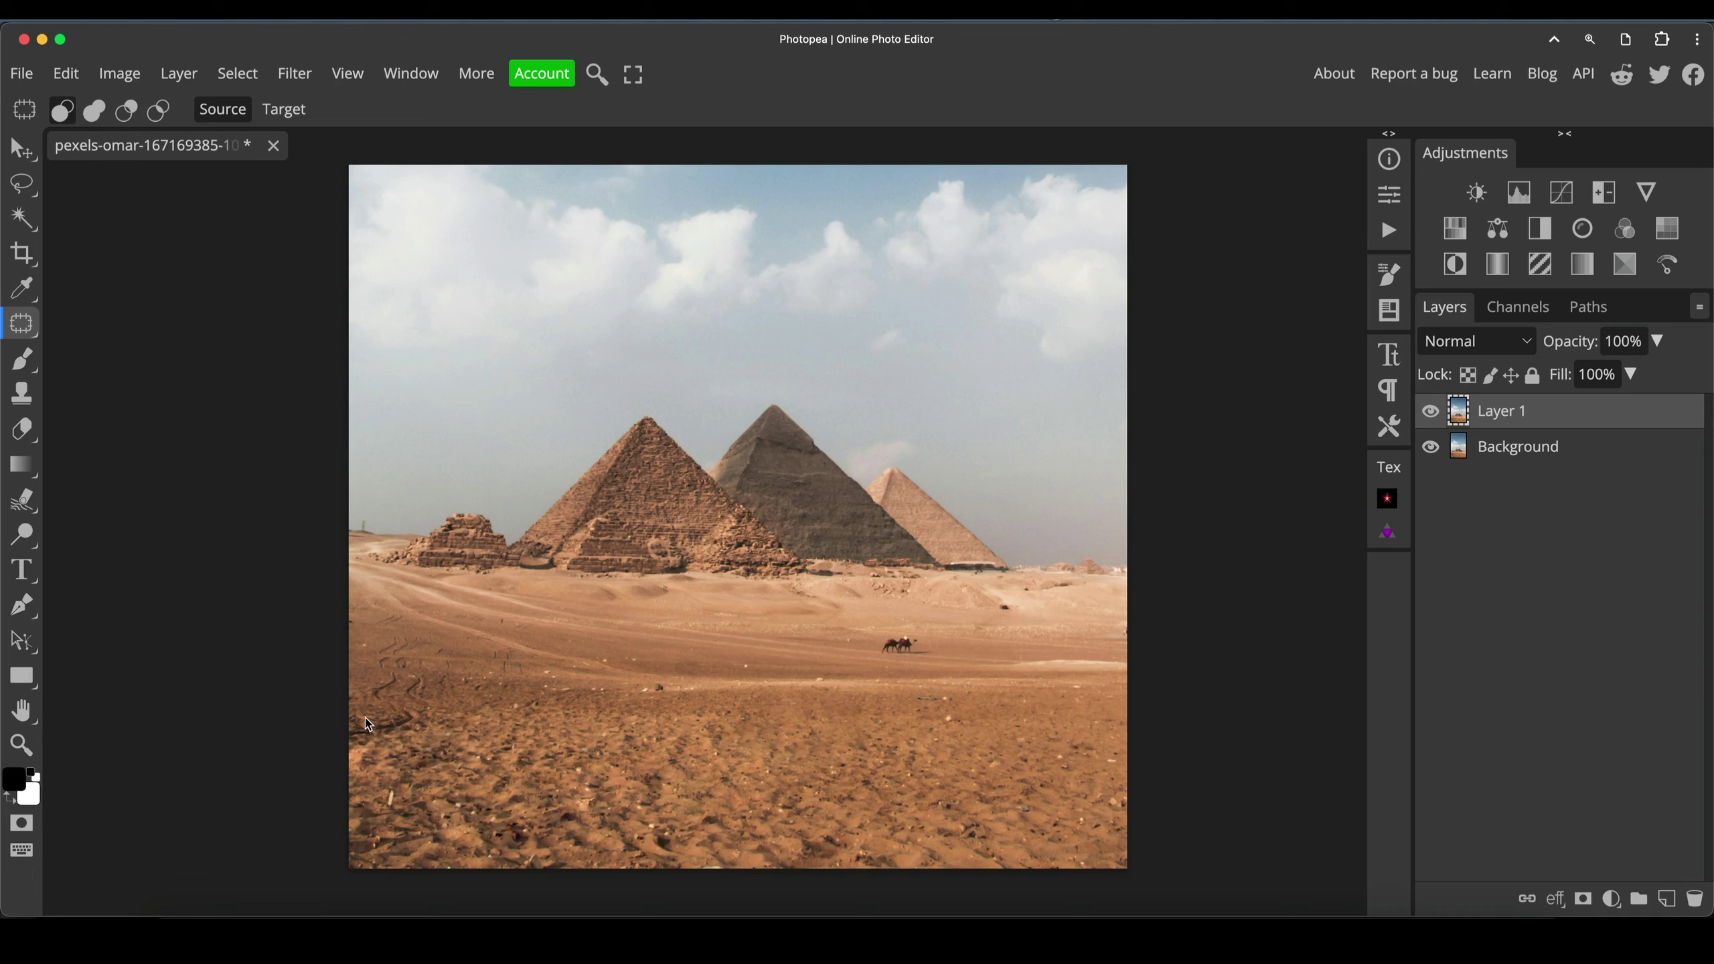
{"action": "left_click", "coordinate": [498, 741]}
{"action": "mouse_move", "coordinate": [363, 744]}
{"action": "left_mouse_down"}
{"action": "mouse_move", "coordinate": [346, 731]}
{"action": "mouse_move", "coordinate": [419, 714]}
{"action": "mouse_move", "coordinate": [363, 744]}
{"action": "mouse_move", "coordinate": [379, 733]}
{"action": "left_mouse_up"}
{"action": "mouse_move", "coordinate": [383, 808]}
{"action": "left_mouse_down"}
{"action": "mouse_move", "coordinate": [400, 786]}
{"action": "mouse_move", "coordinate": [403, 810]}
{"action": "mouse_move", "coordinate": [384, 807]}
{"action": "left_mouse_up"}
{"action": "left_click_drag", "start_coordinate": [654, 677], "coordinate": [698, 680]}
{"action": "left_click", "coordinate": [749, 704]}
{"action": "key", "text": "z"}
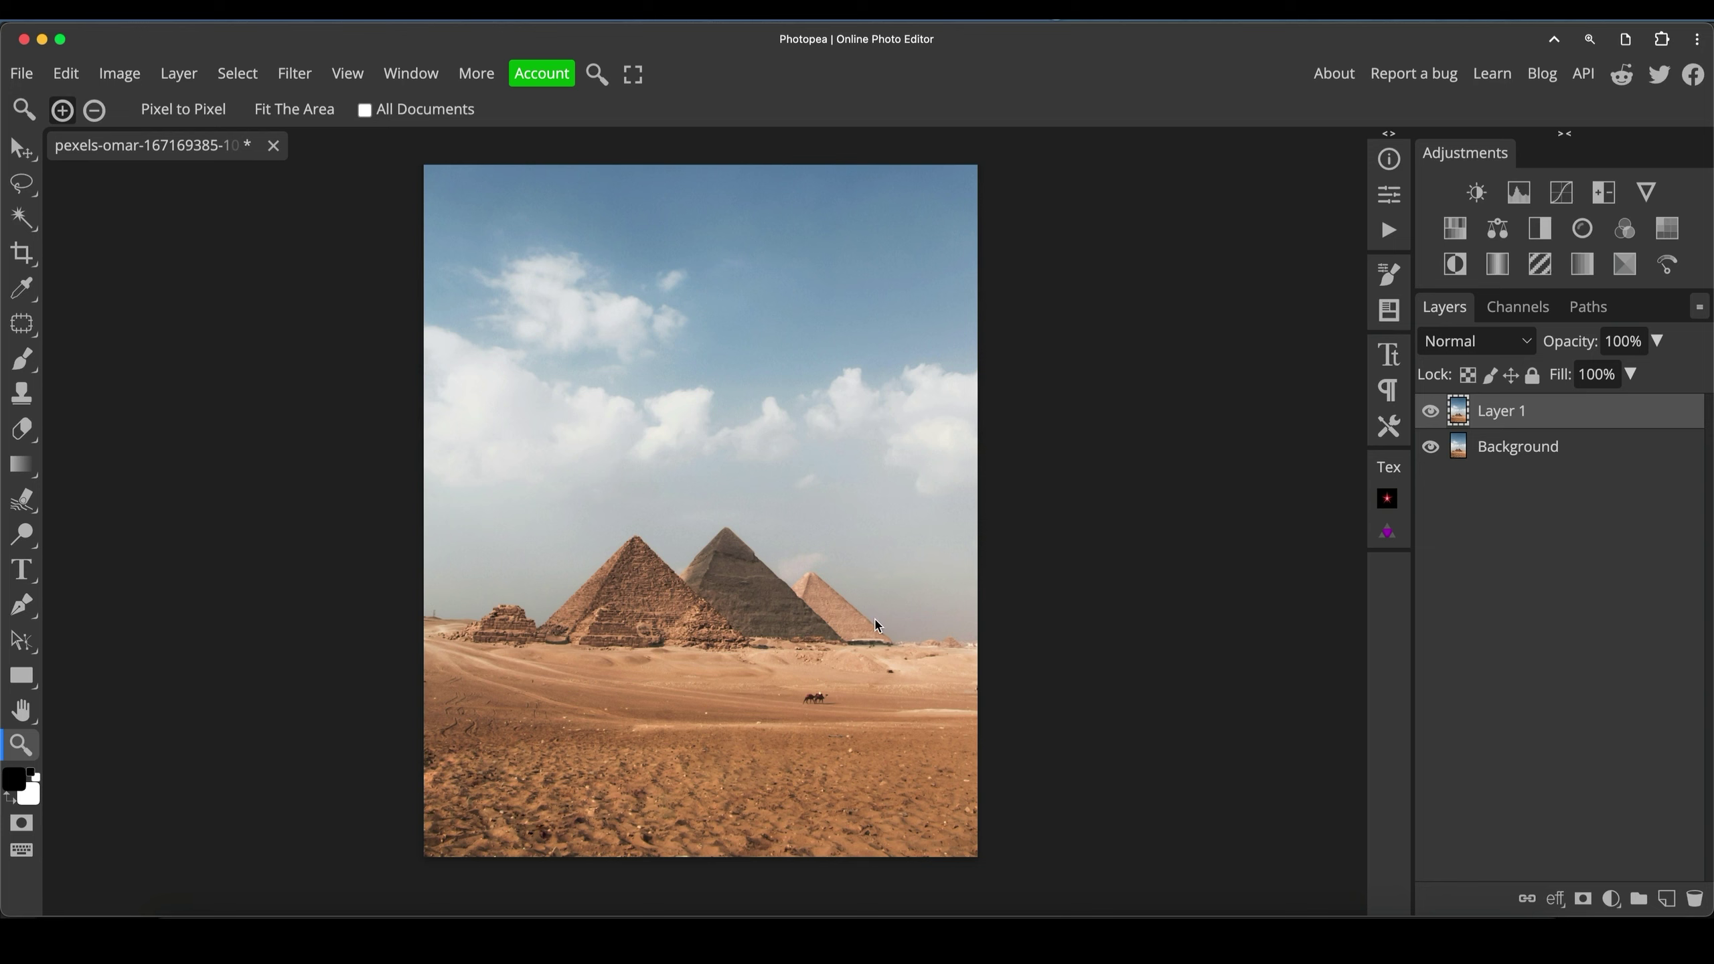
- Drag a horizontal guide from the ruler down to the horizon at the pyramids' base
{"action": "key", "text": "ctrl+r"}
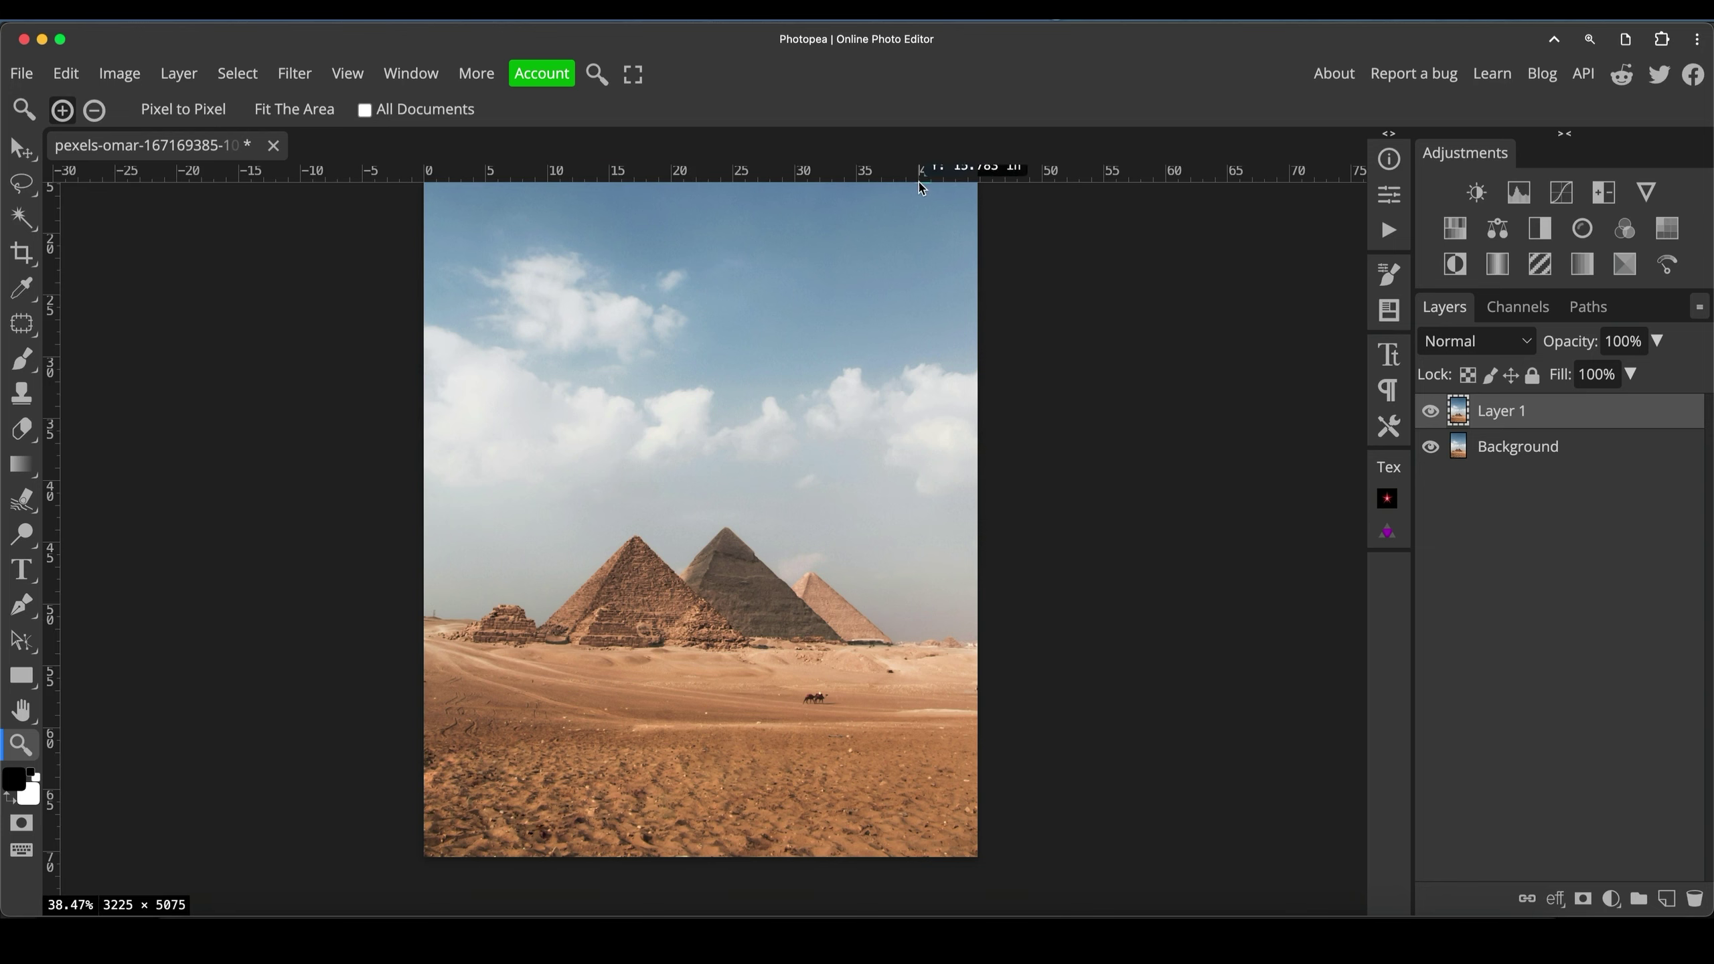
{"action": "left_click_drag", "start_coordinate": [920, 171], "coordinate": [918, 650]}
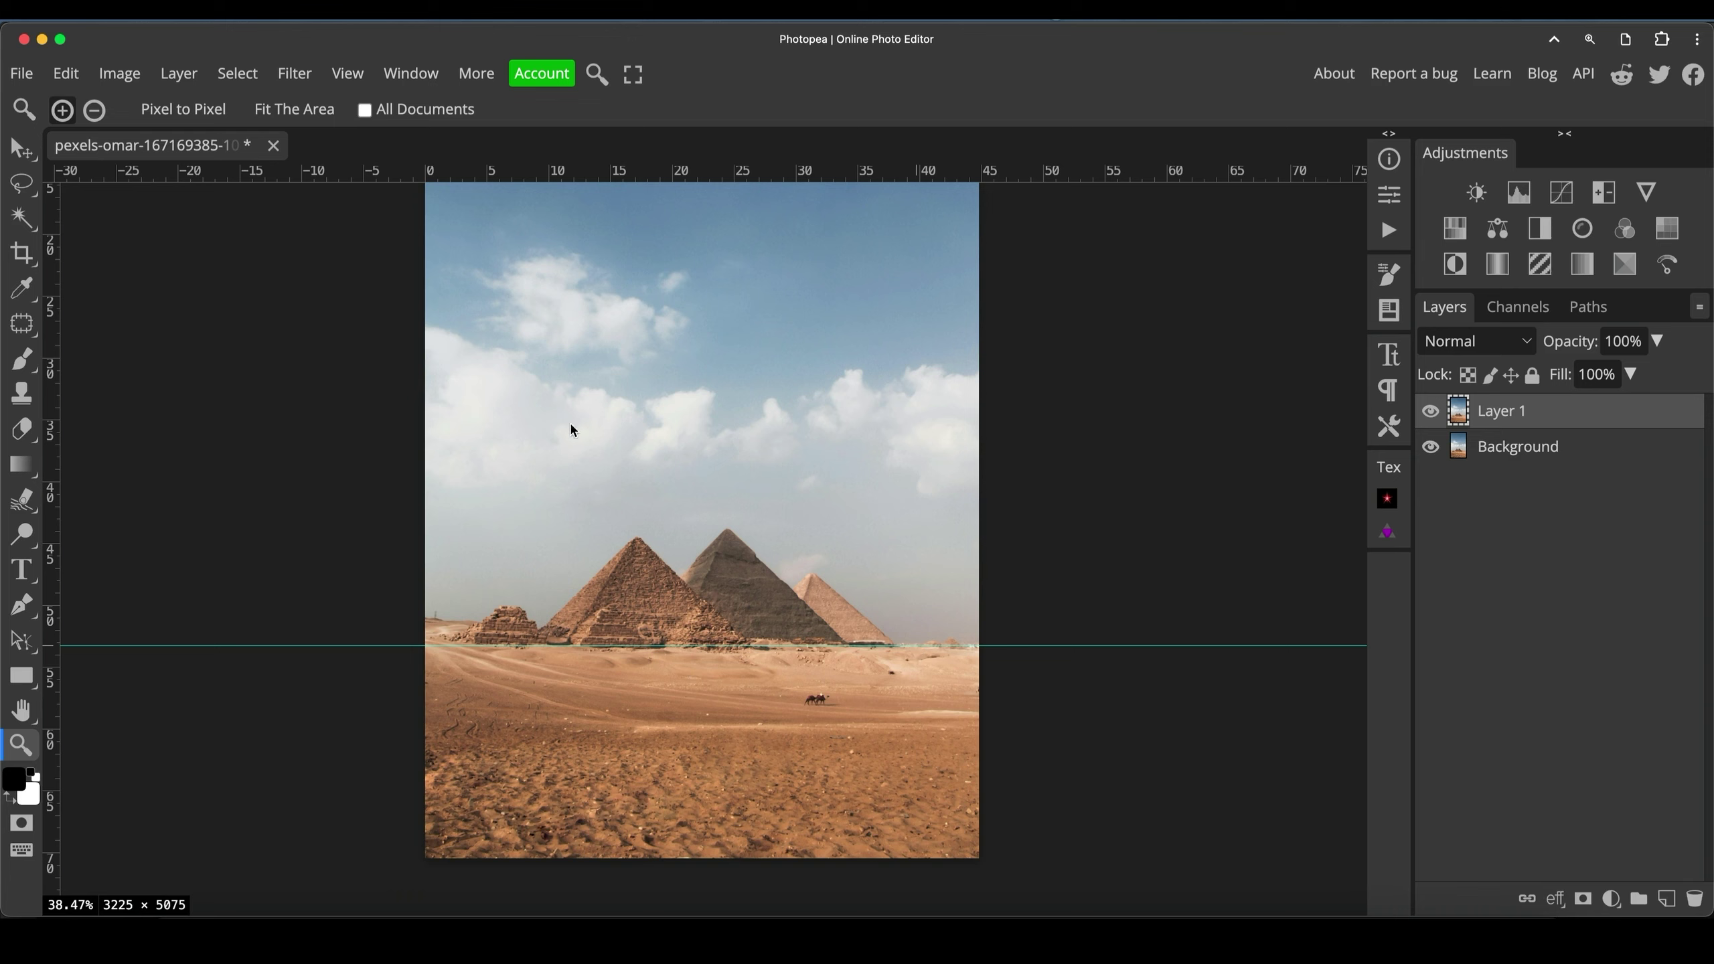
{"action": "key", "text": "ctrl+r"}
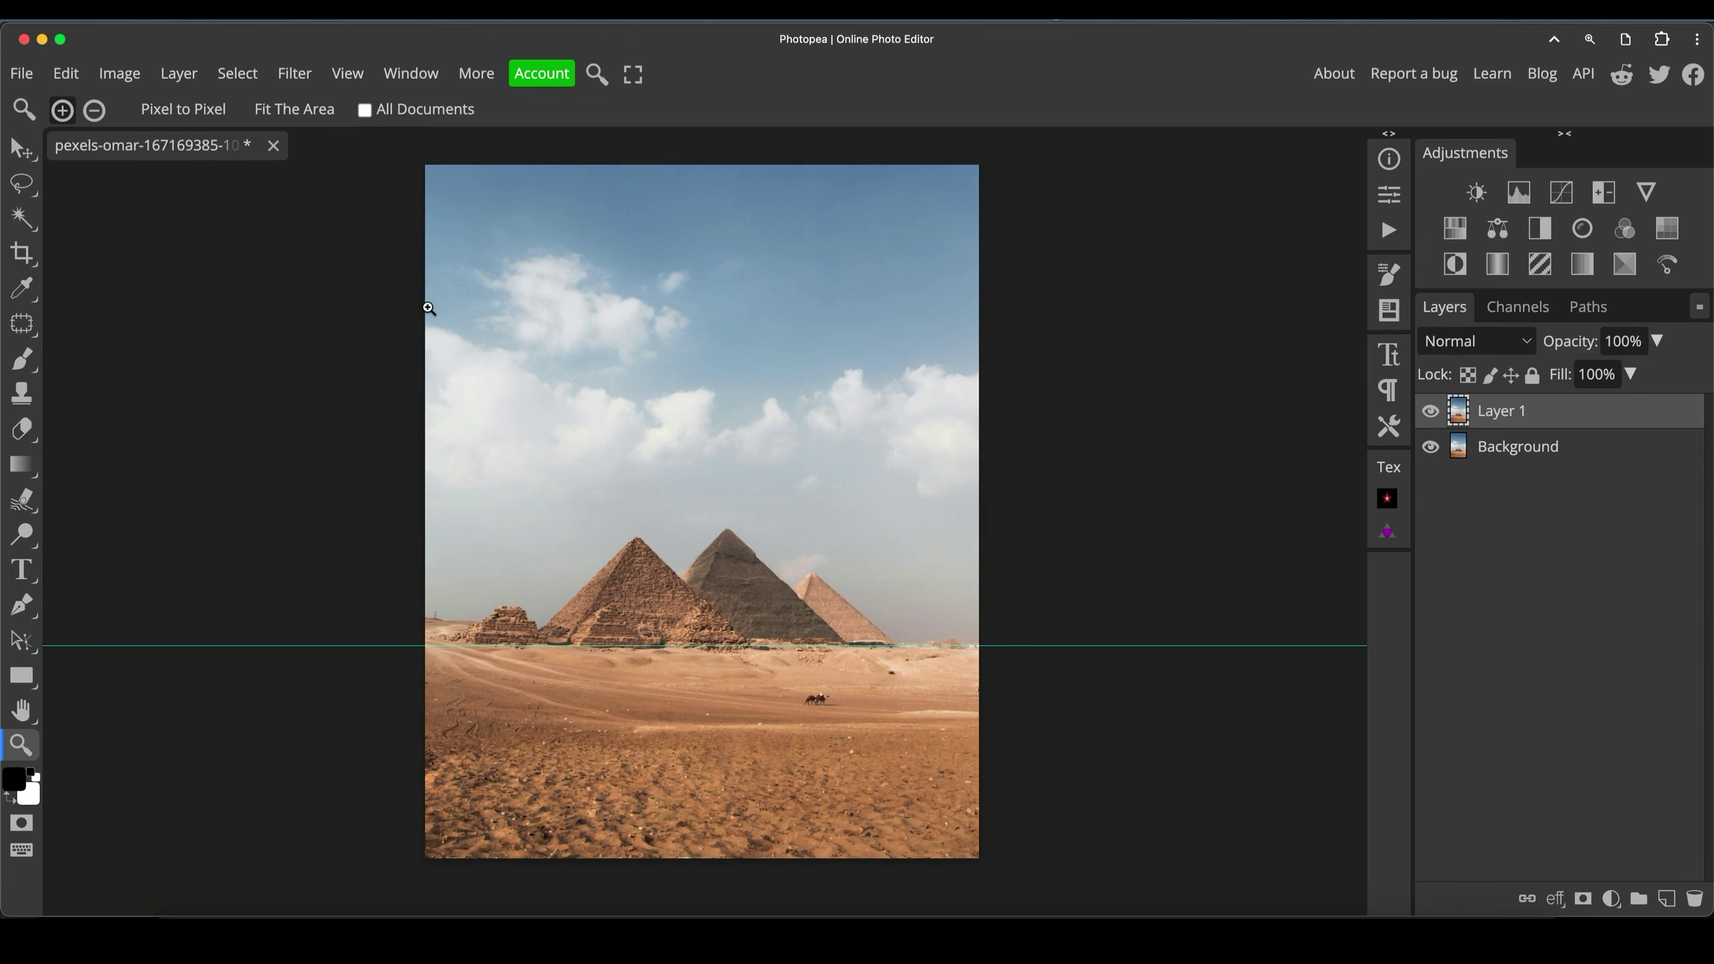
- Try tilting Layer 1 with Free Transform and the Move tool's transform controls, then back out
{"action": "key", "text": "ctrl+t"}
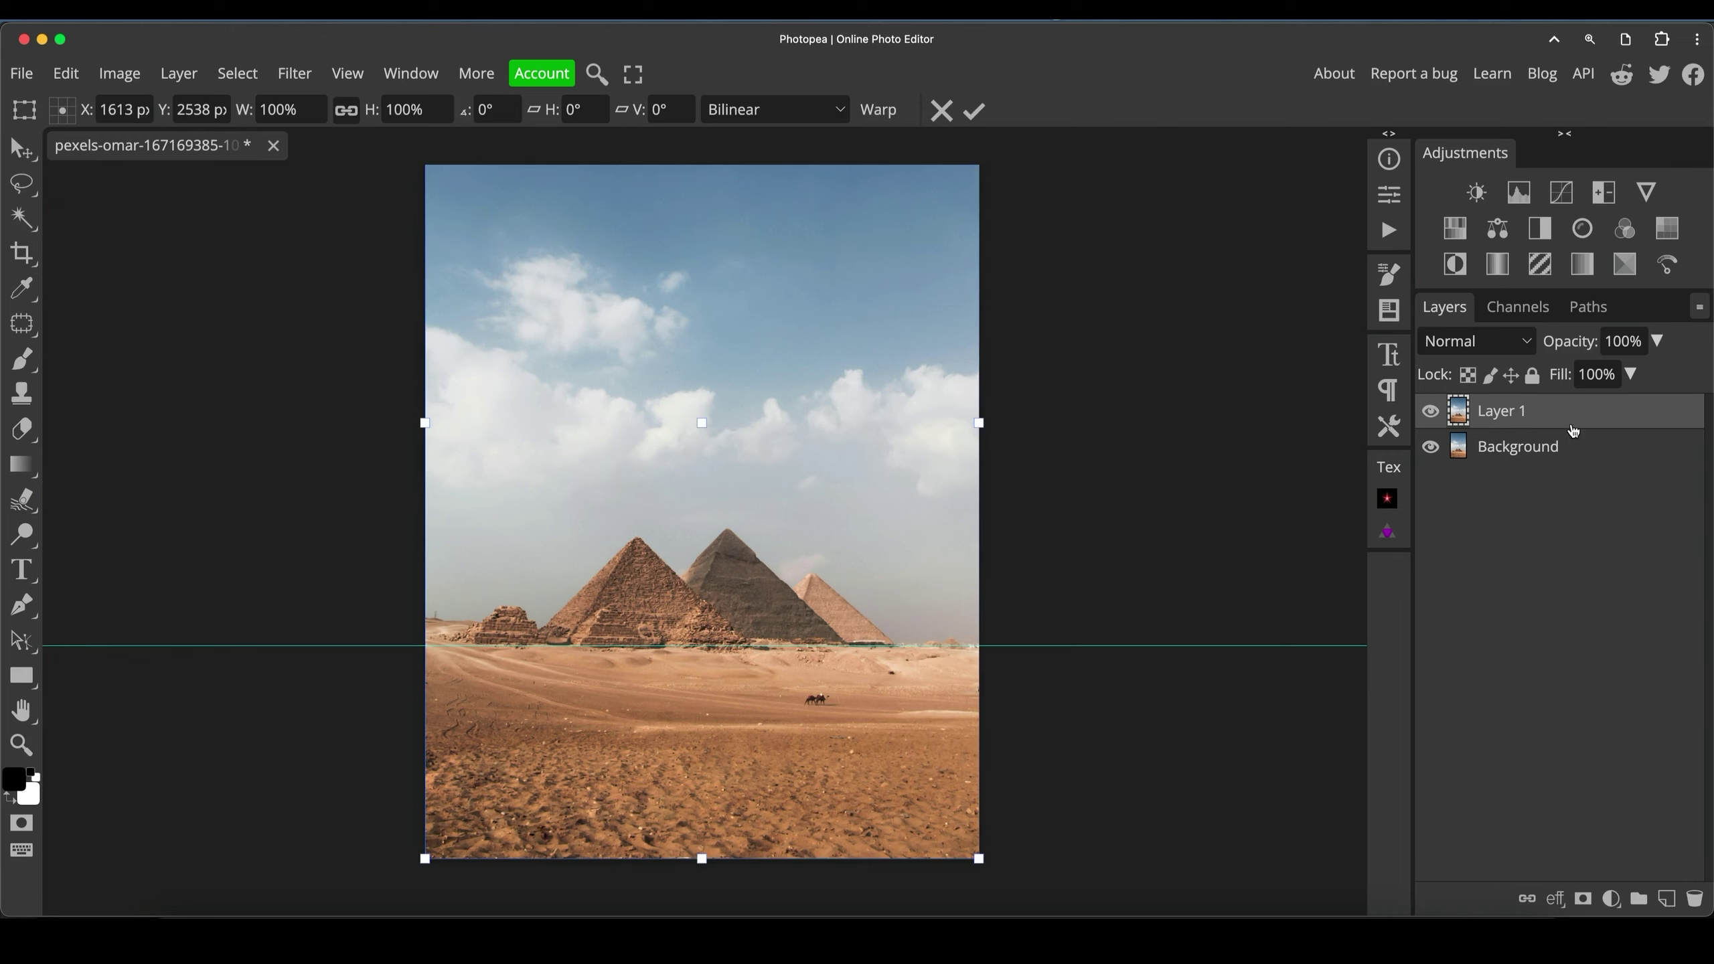
{"action": "key", "text": "z"}
{"action": "left_click", "coordinate": [1514, 450]}
{"action": "left_click", "coordinate": [1537, 419]}
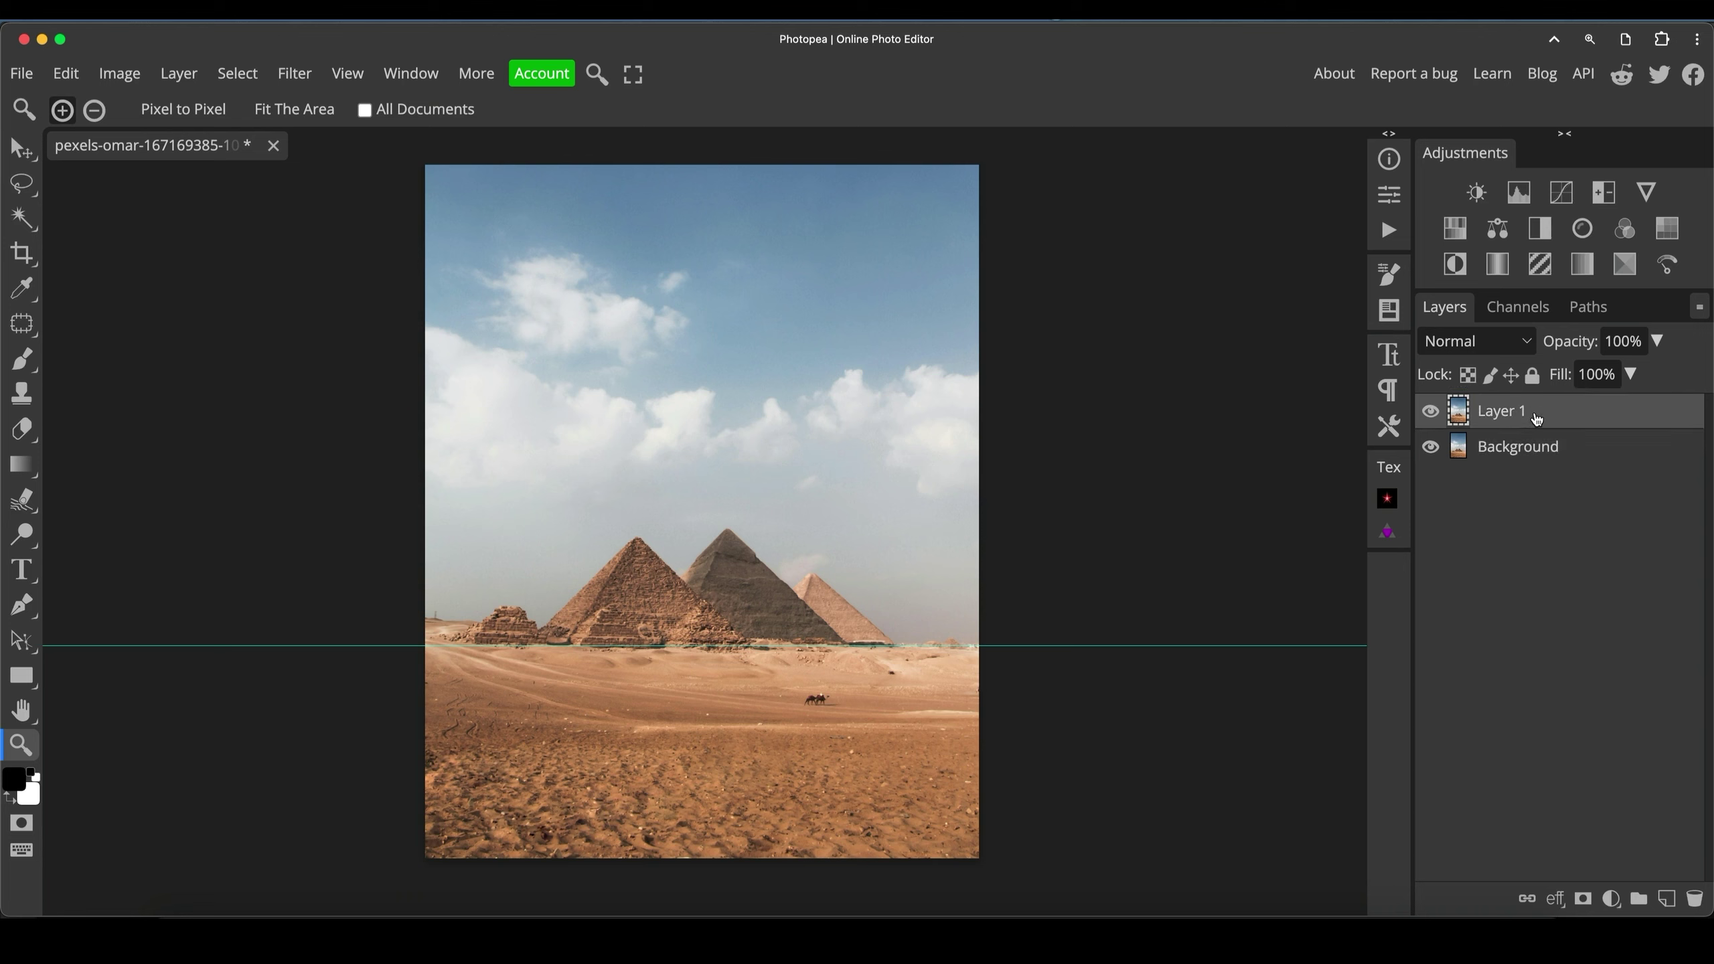
{"action": "key", "text": "v"}
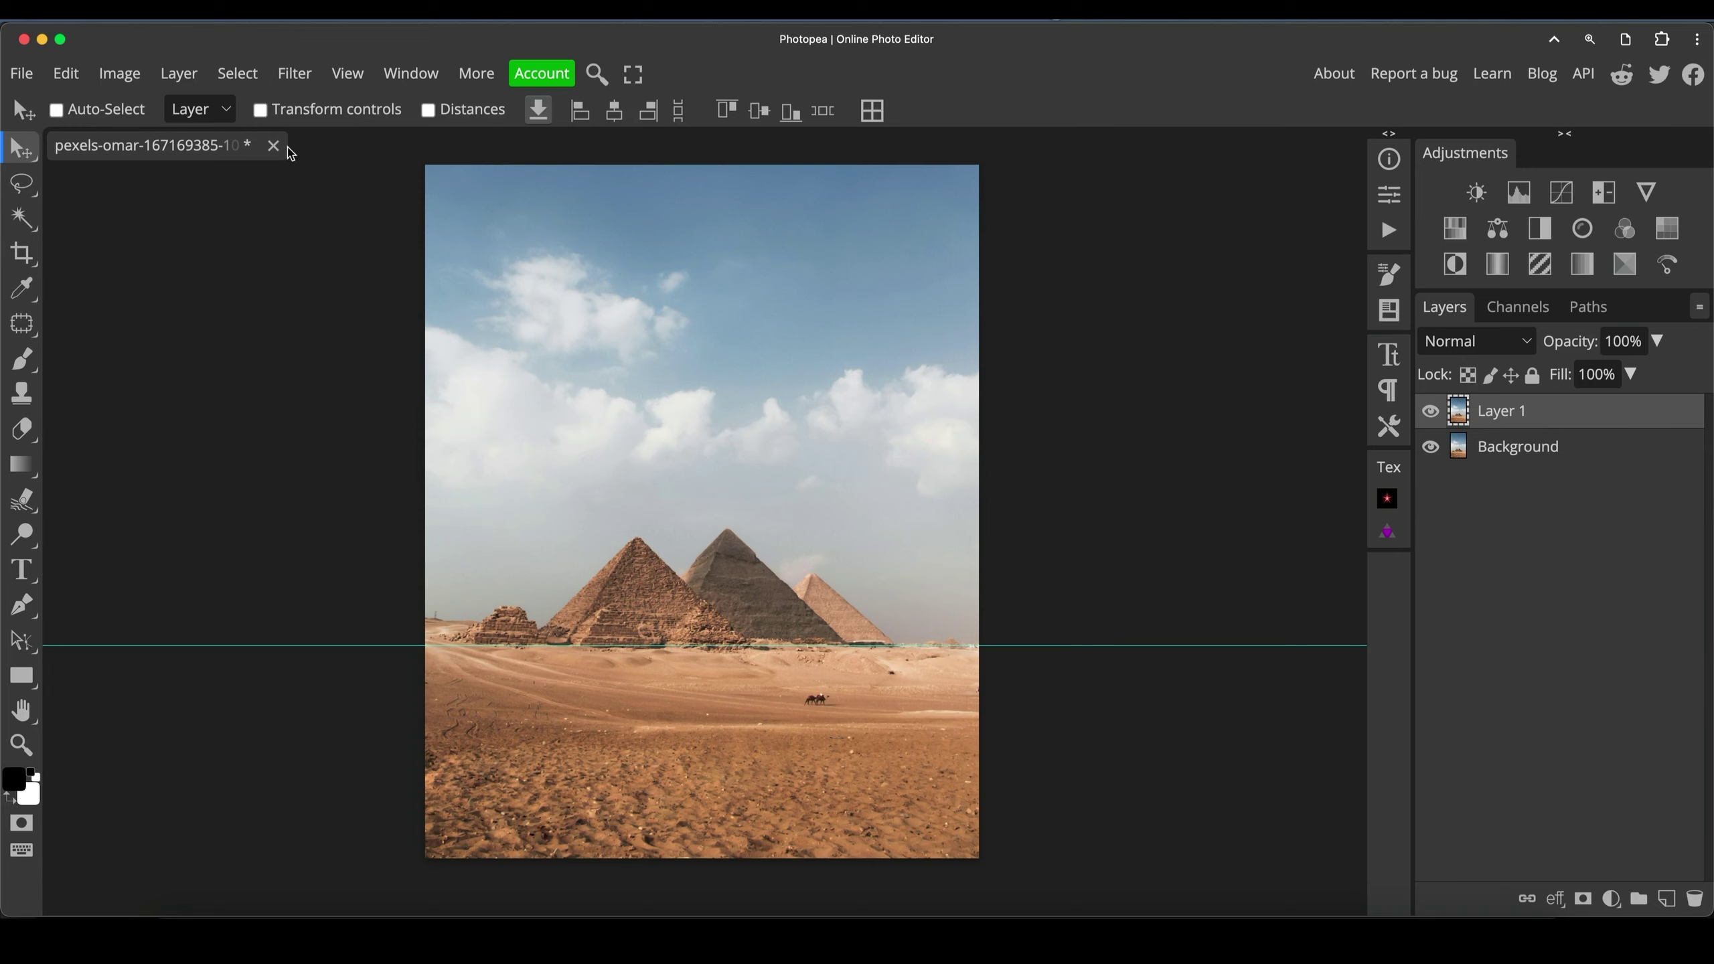
{"action": "left_click", "coordinate": [262, 111]}
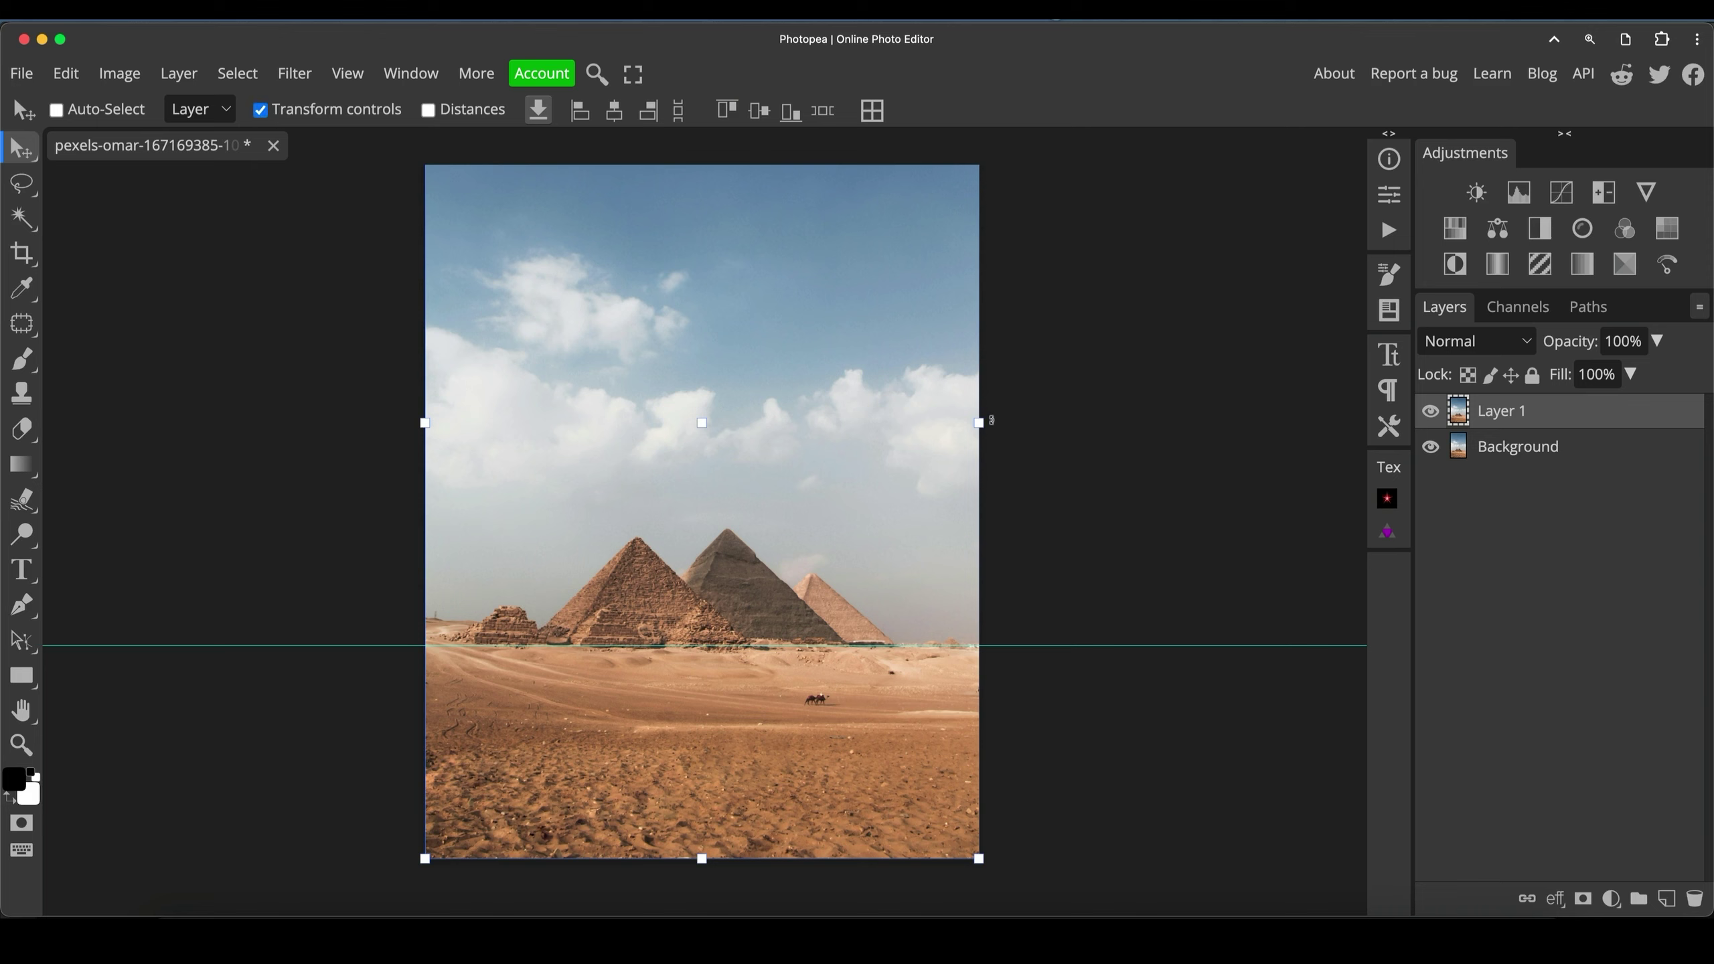
{"action": "left_click_drag", "start_coordinate": [991, 420], "coordinate": [998, 414]}
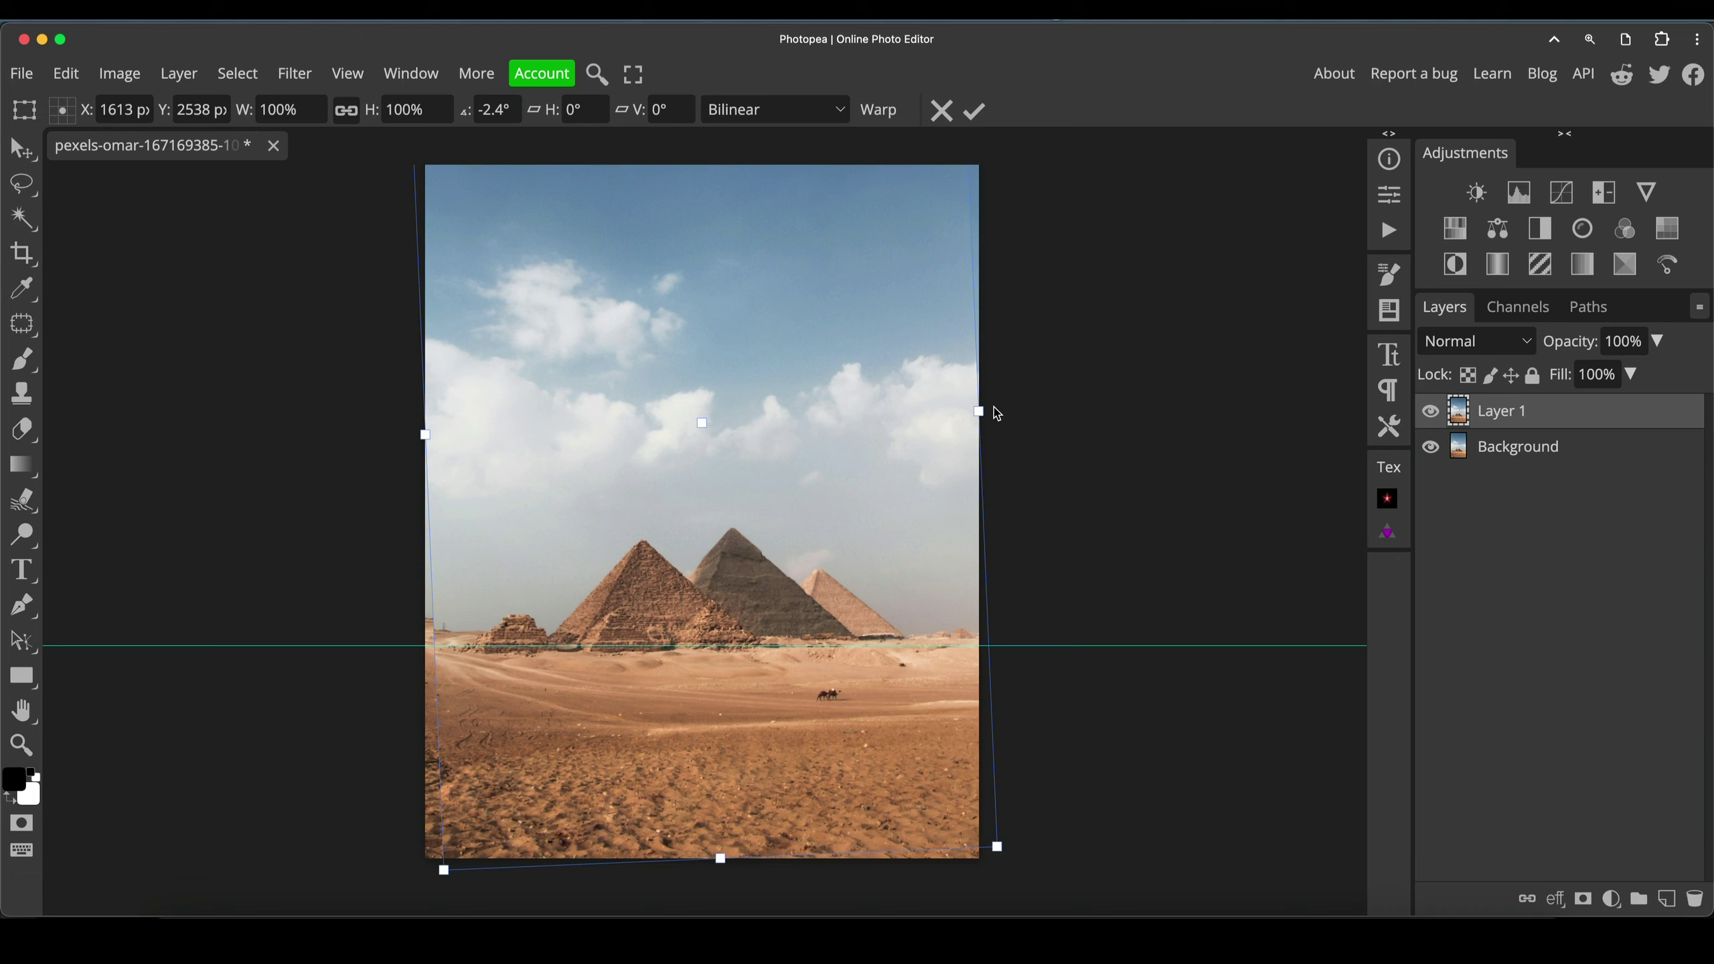
{"action": "key", "text": "Return"}
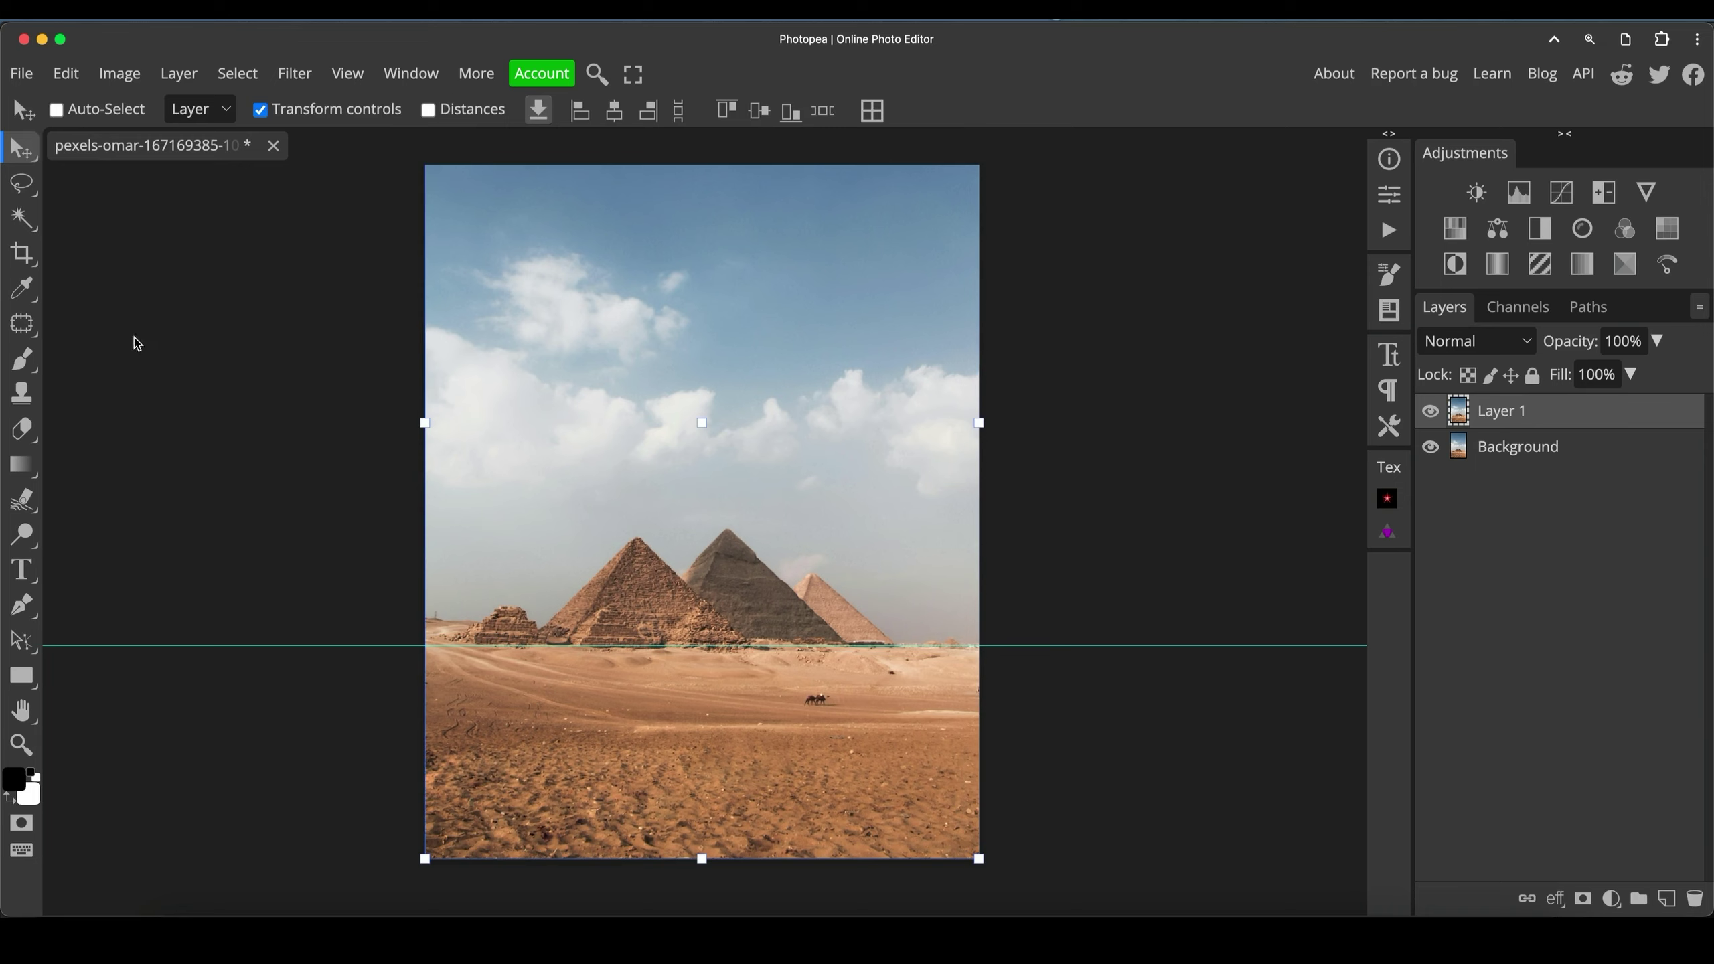
{"action": "right_click", "coordinate": [21, 290]}
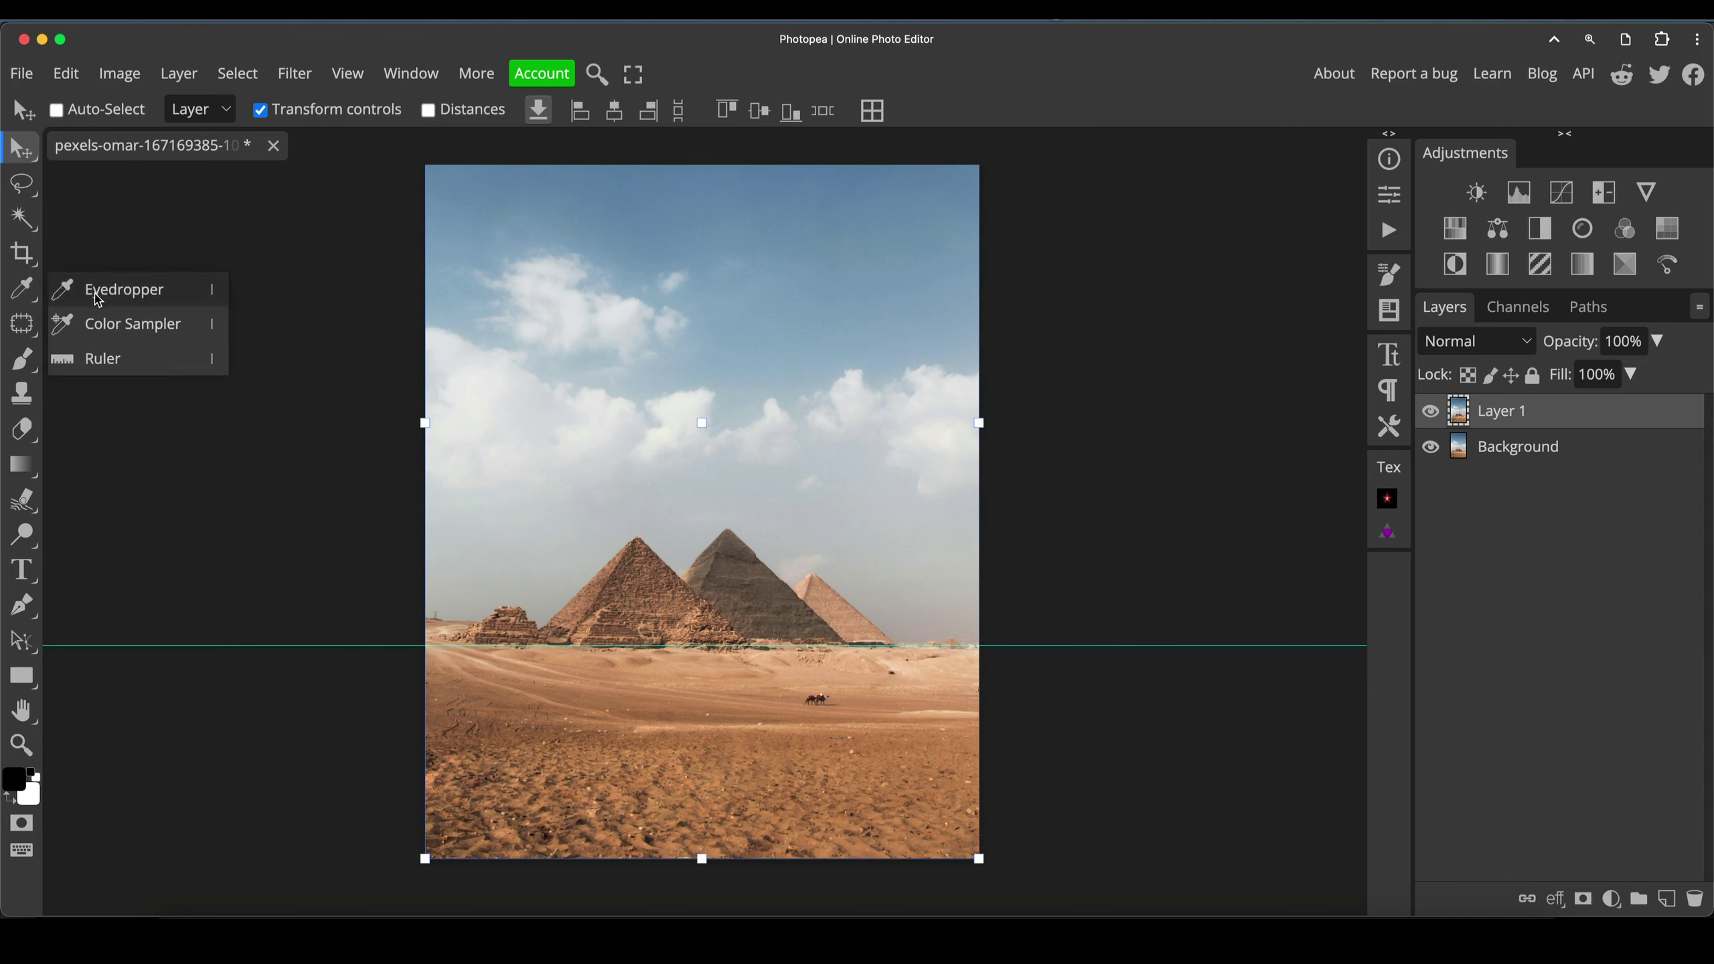
- Measure the horizon with the Ruler tool and straighten Layer 1 to that angle
{"action": "left_click", "coordinate": [126, 359]}
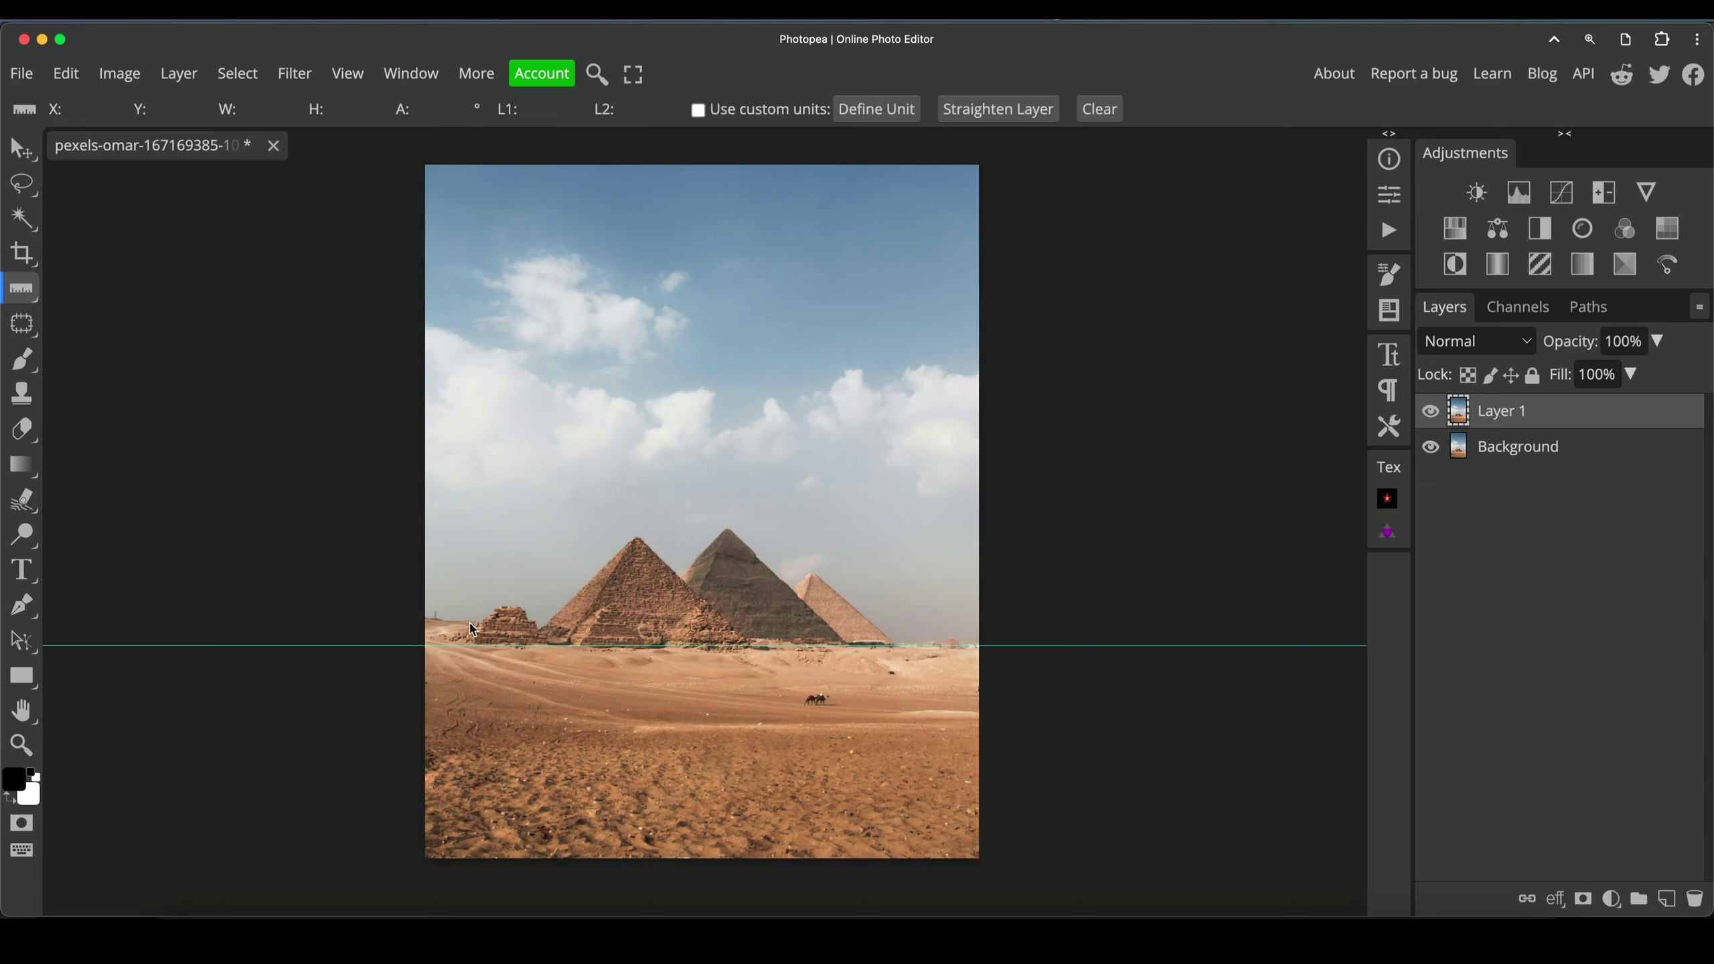
{"action": "left_click_drag", "start_coordinate": [443, 623], "coordinate": [990, 649]}
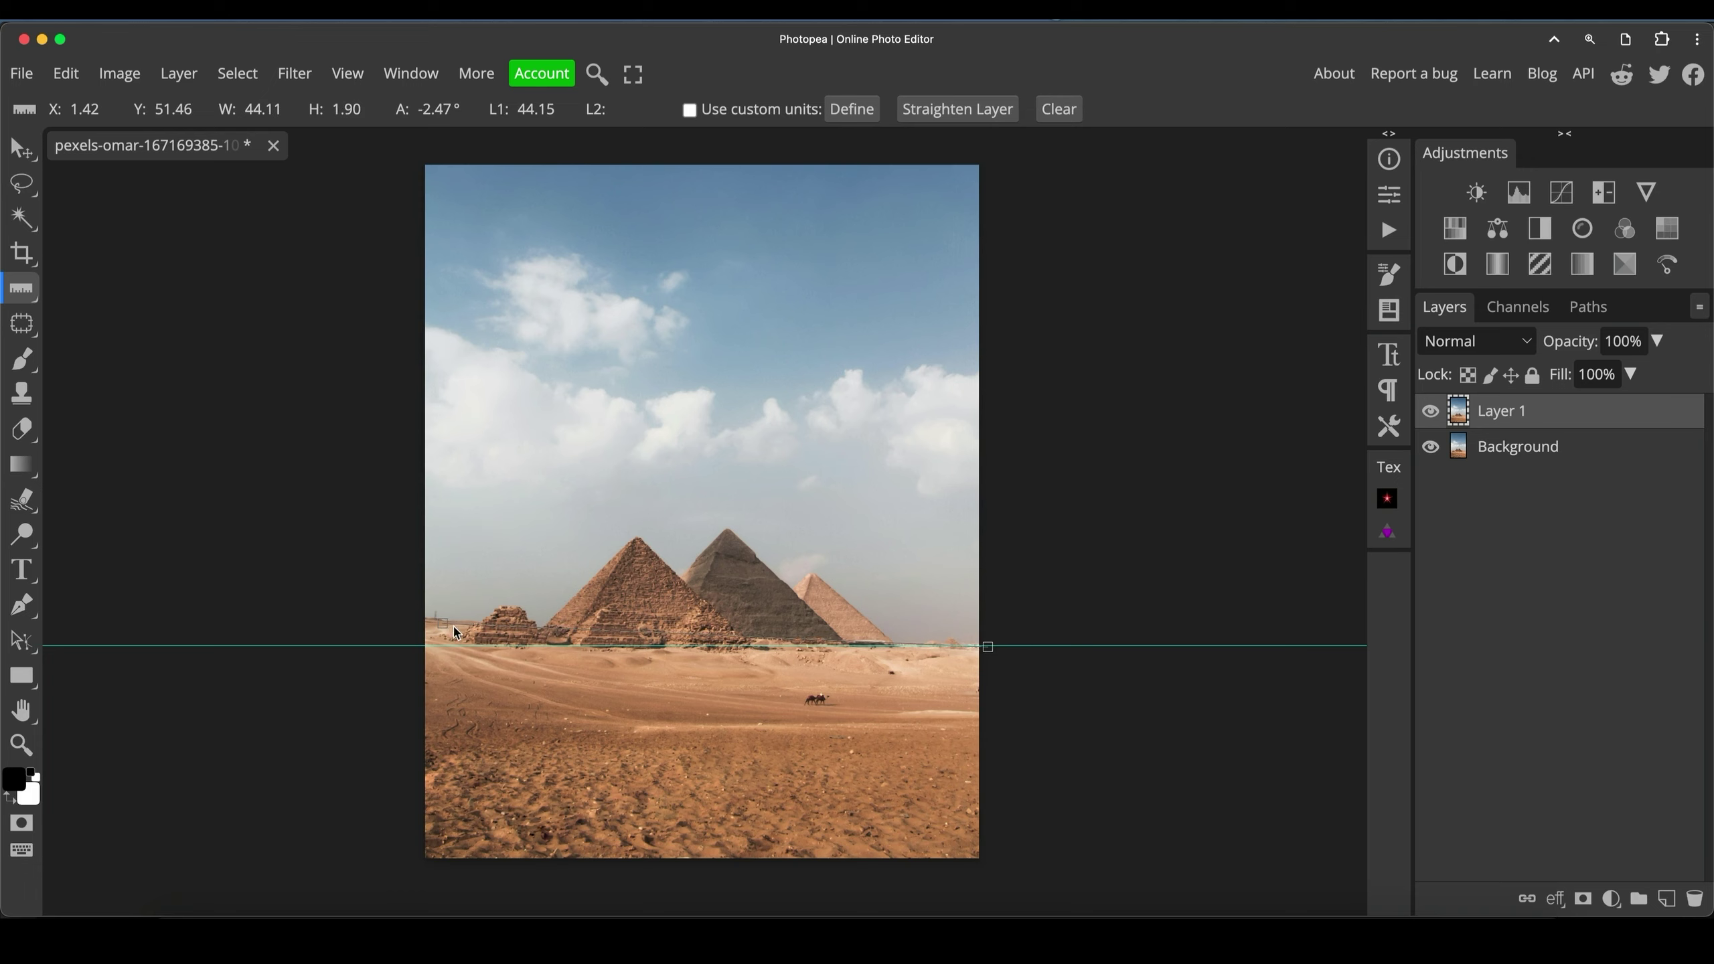
{"action": "mouse_move", "coordinate": [442, 629]}
{"action": "left_mouse_down"}
{"action": "mouse_move", "coordinate": [434, 582]}
{"action": "mouse_move", "coordinate": [431, 624]}
{"action": "left_mouse_up"}
{"action": "left_click_drag", "start_coordinate": [990, 648], "coordinate": [977, 646]}
{"action": "left_click", "coordinate": [980, 114]}
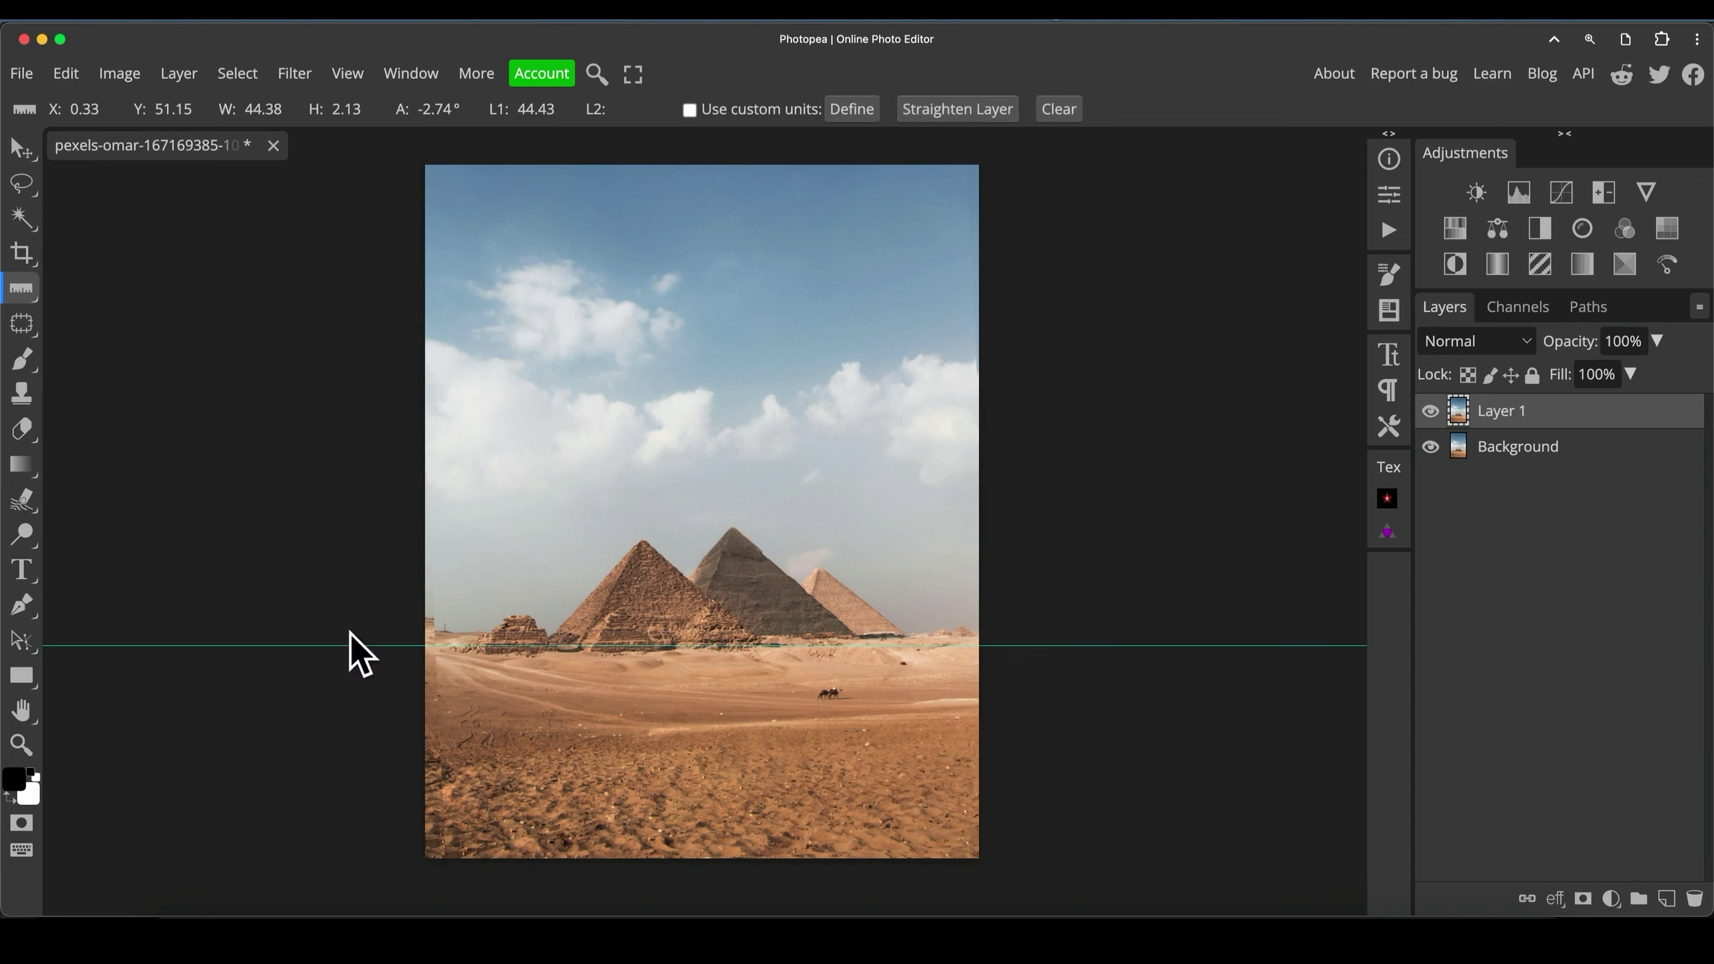
- Hide the Background layer and clear the measuring line from the photo
{"action": "left_click", "coordinate": [1431, 447]}
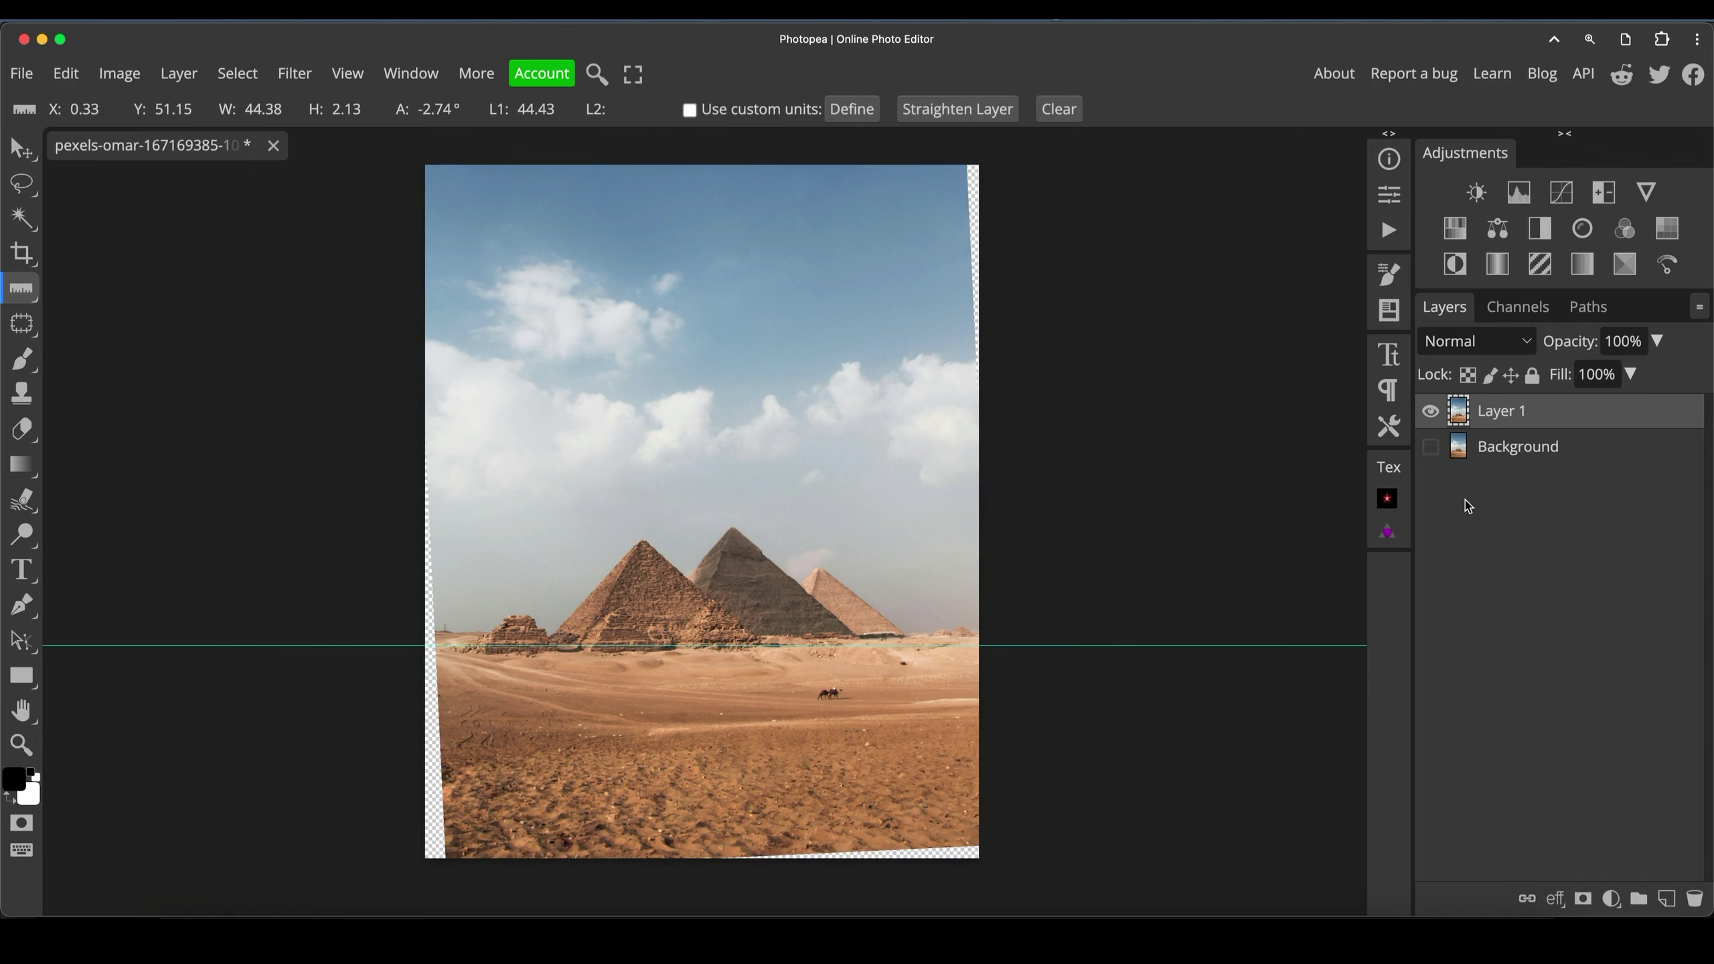
{"action": "left_click", "coordinate": [1047, 660]}
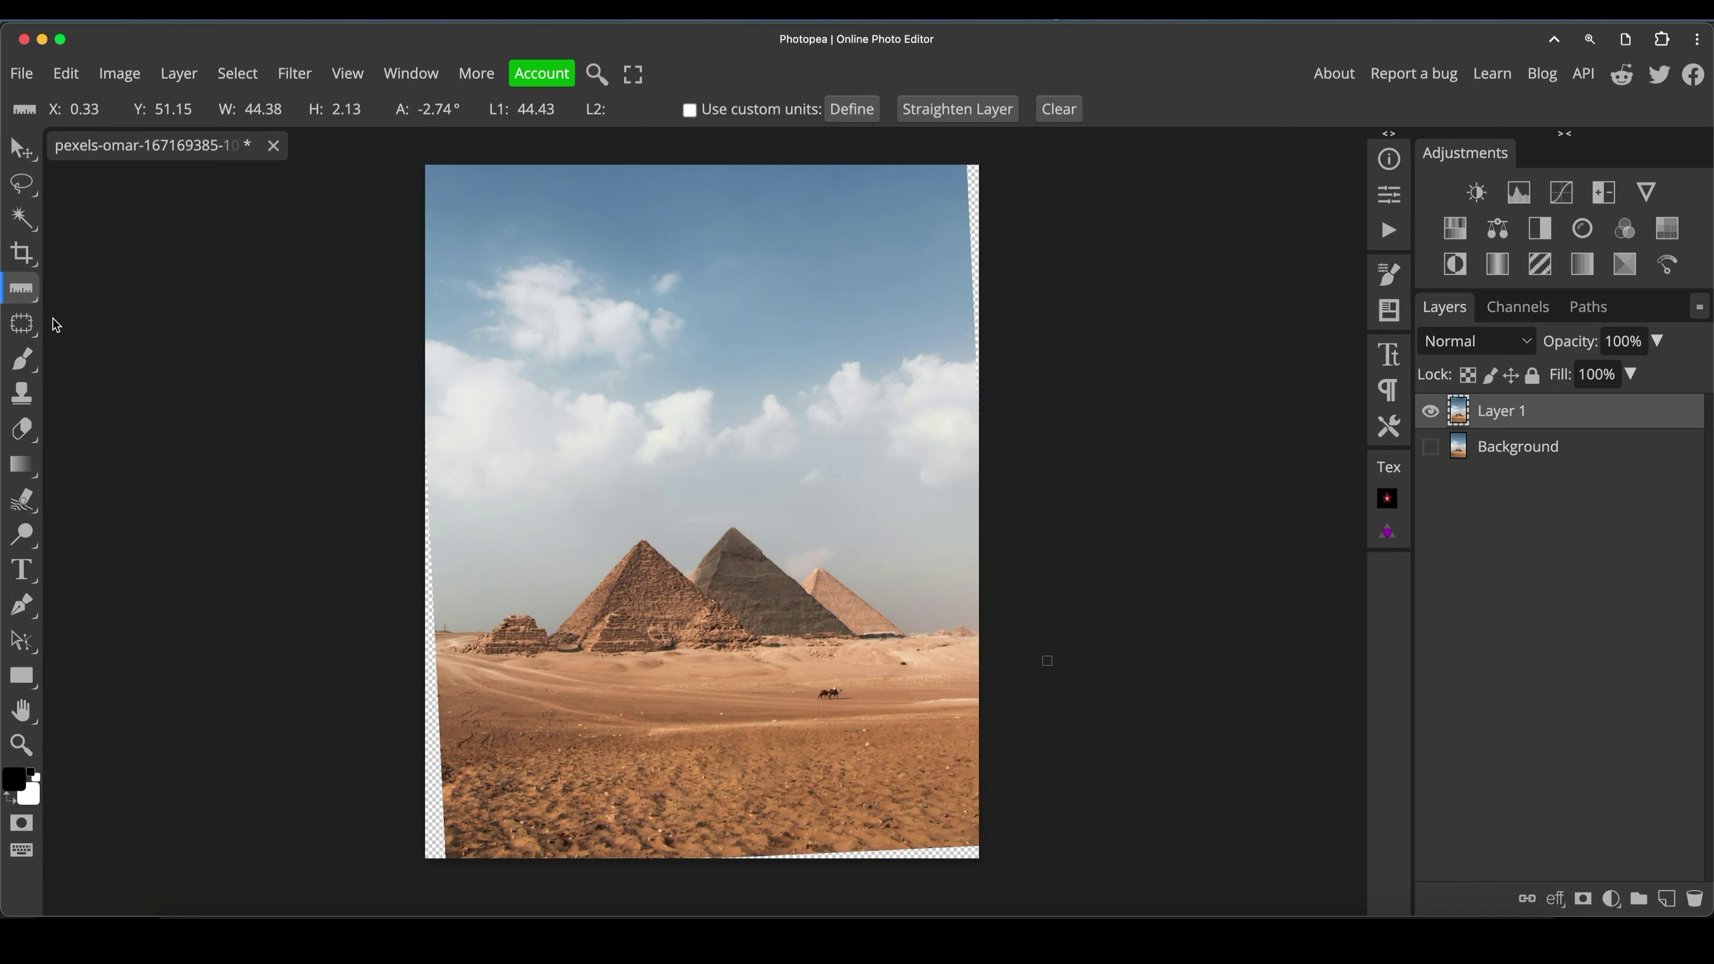
{"action": "left_click", "coordinate": [22, 255]}
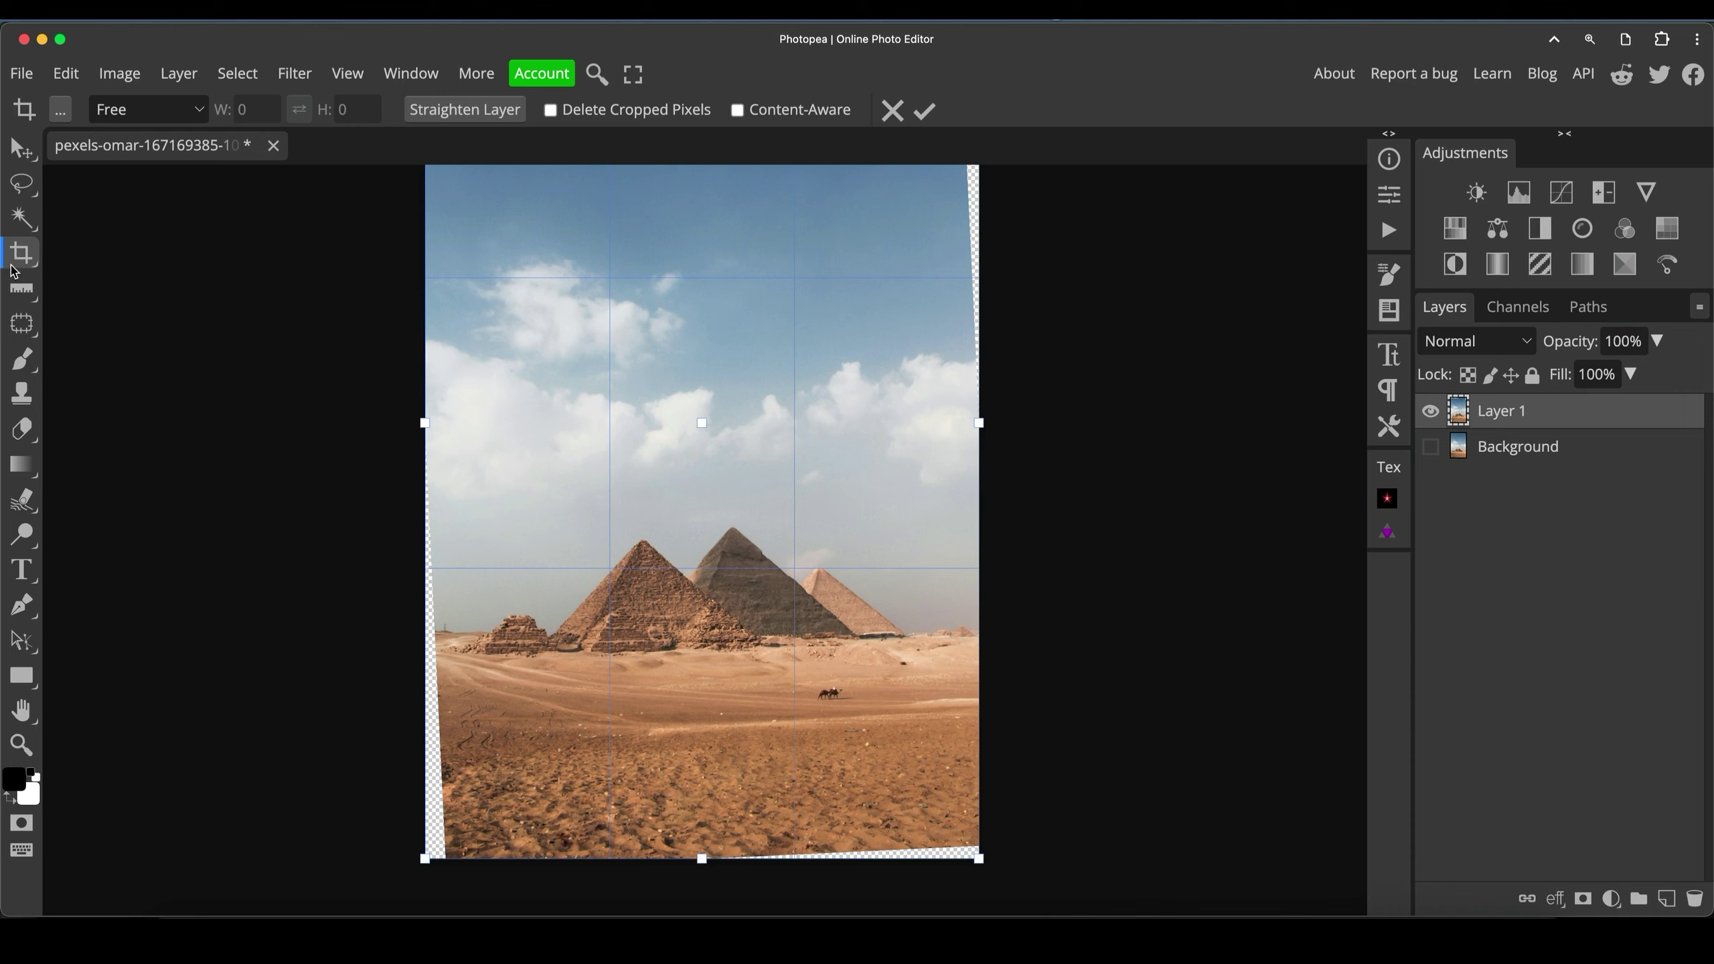
- With Free ratio, pull all four crop edges past the transparent corners and apply
{"action": "left_click", "coordinate": [192, 109]}
{"action": "left_click", "coordinate": [170, 111]}
{"action": "left_click_drag", "start_coordinate": [433, 423], "coordinate": [448, 424]}
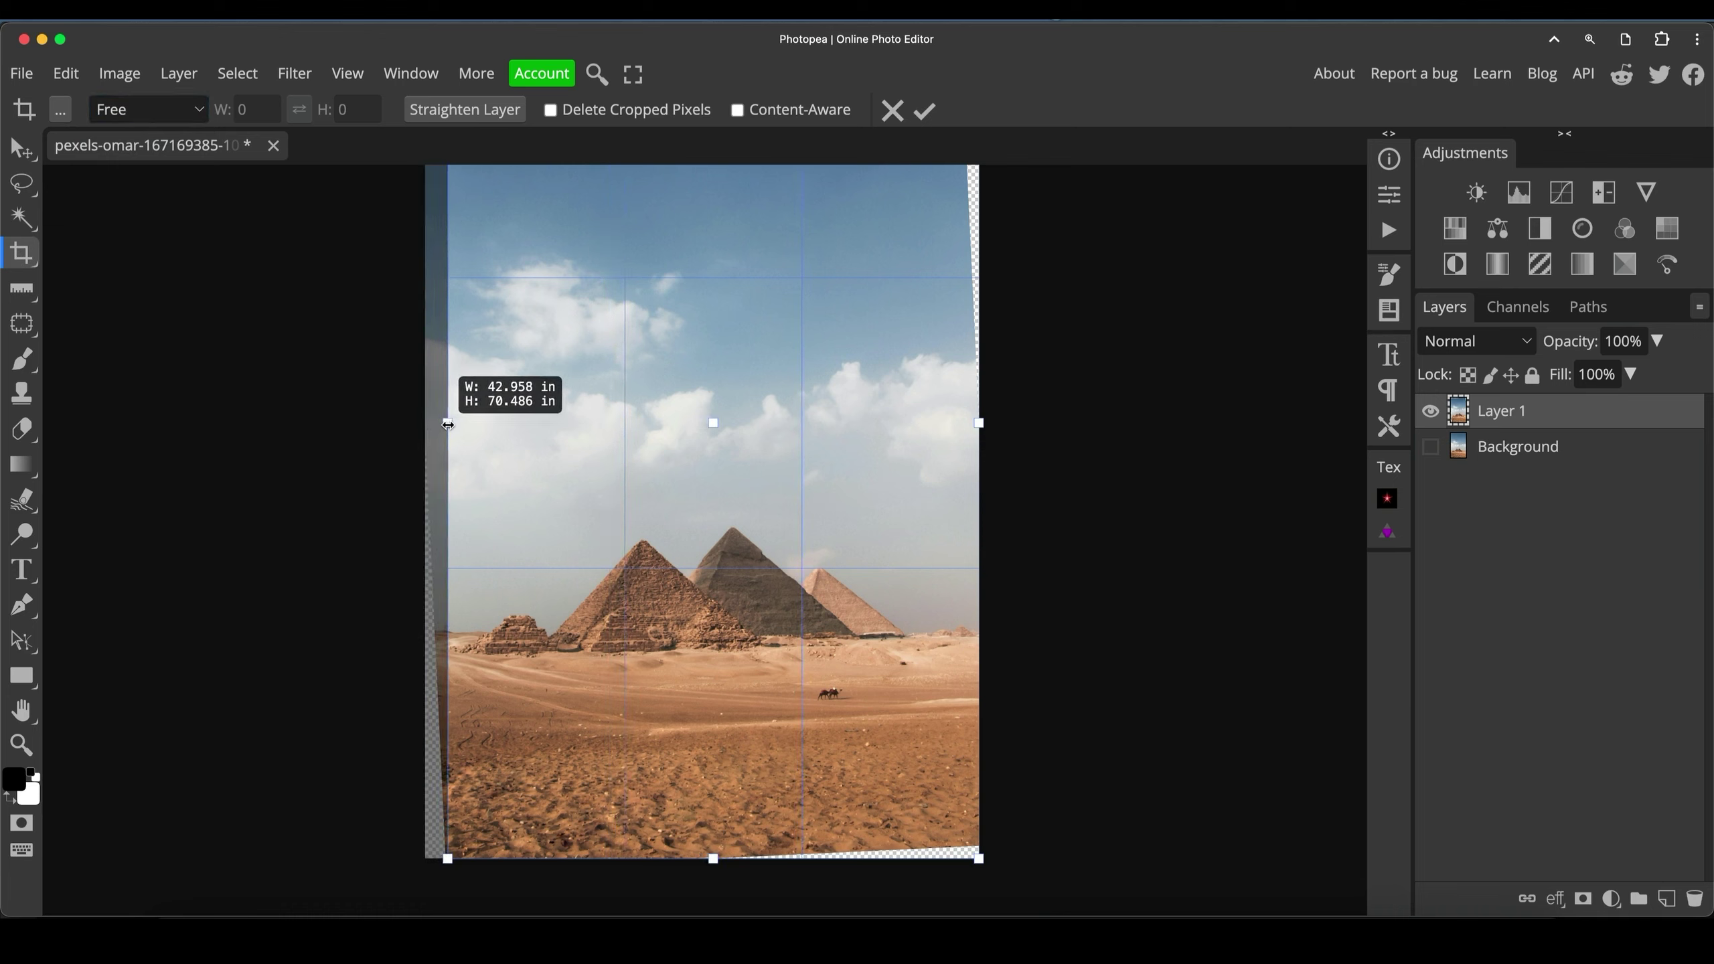
{"action": "left_click_drag", "start_coordinate": [980, 423], "coordinate": [961, 427]}
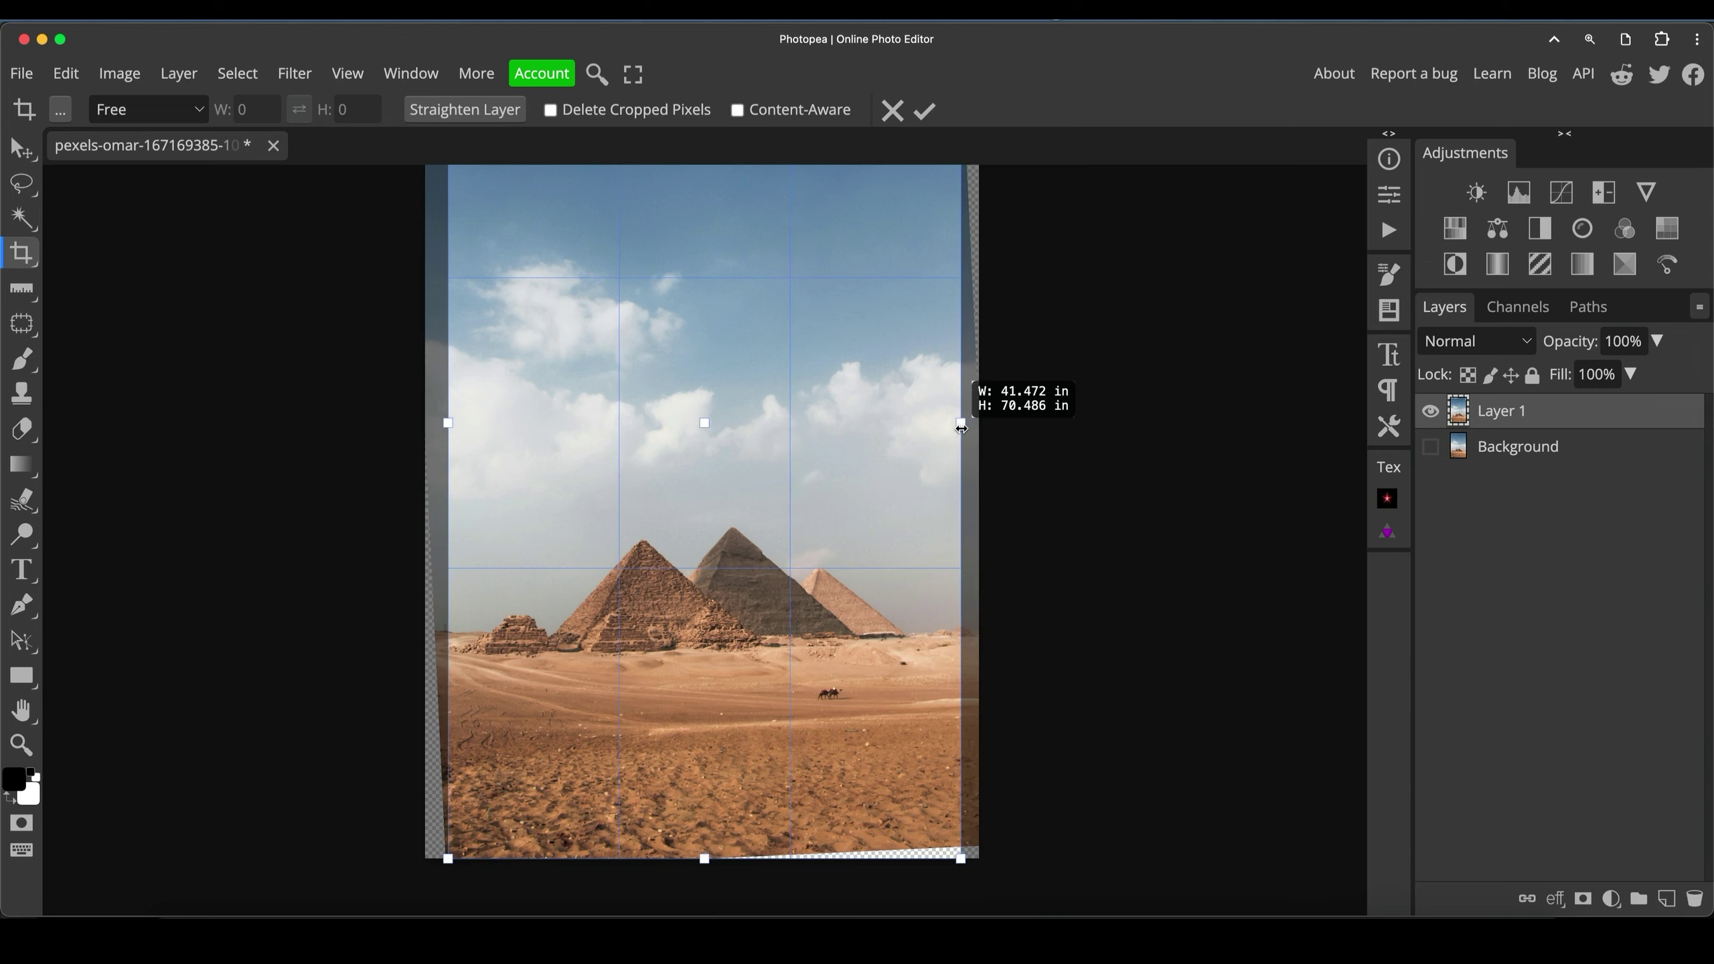
{"action": "left_click_drag", "start_coordinate": [704, 859], "coordinate": [706, 837]}
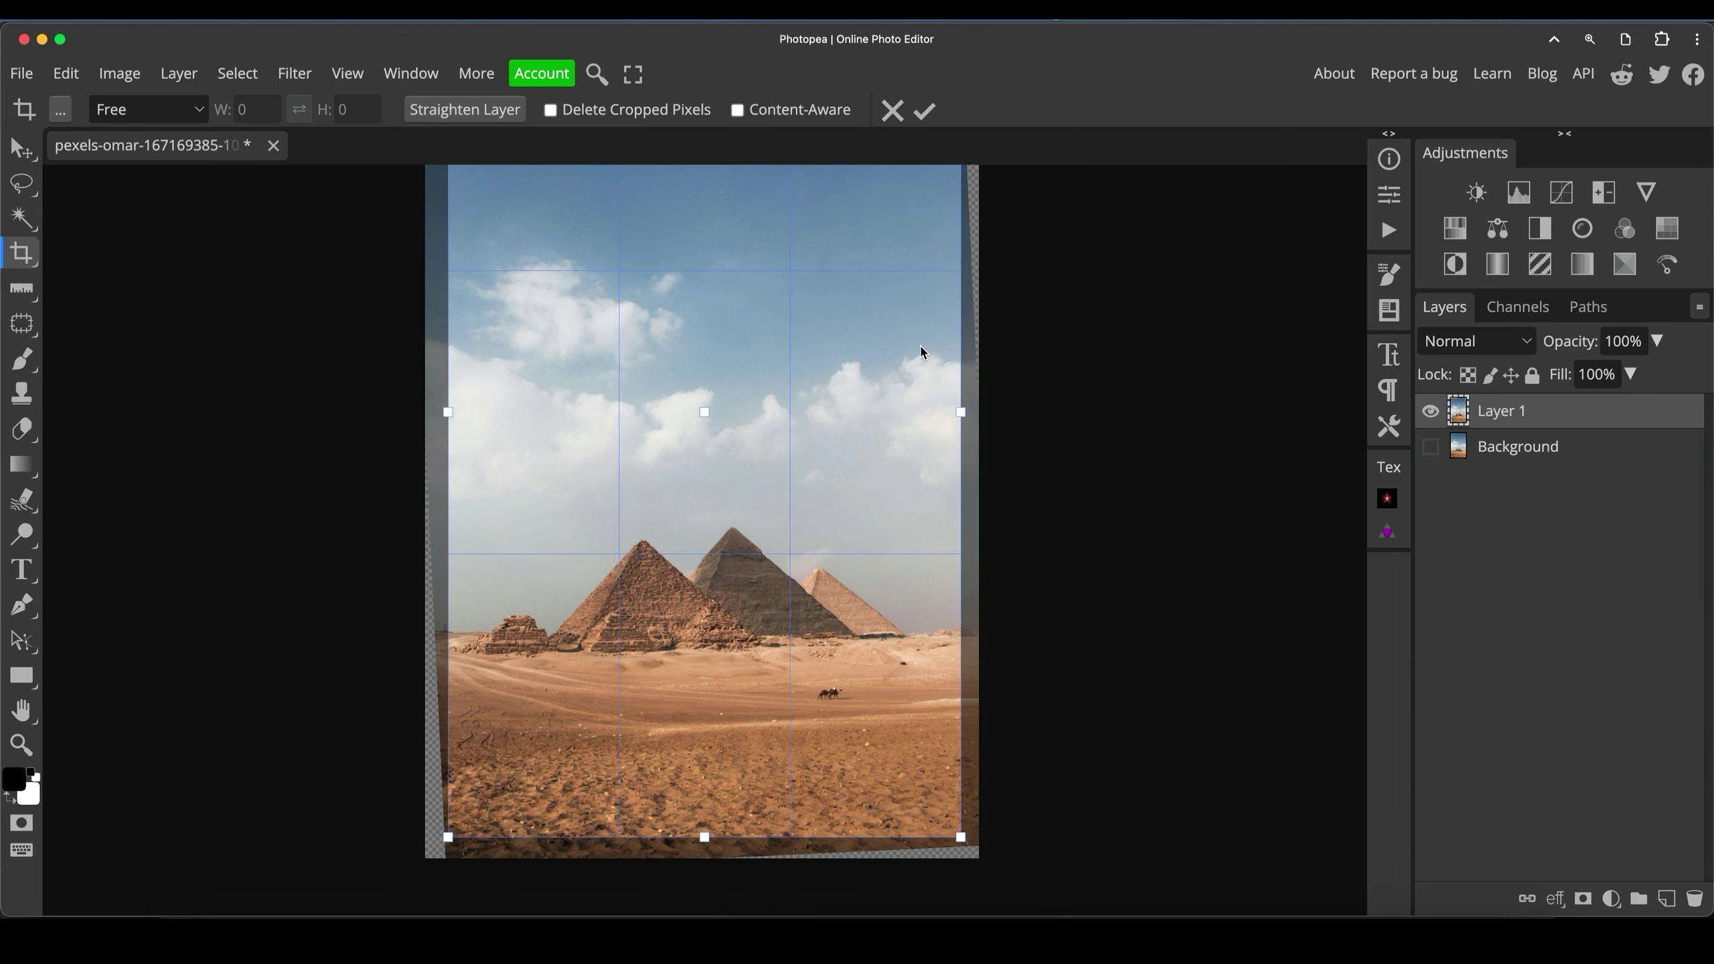
{"action": "scroll", "coordinate": [922, 352], "scroll_direction": "up", "scroll_amount": 5}
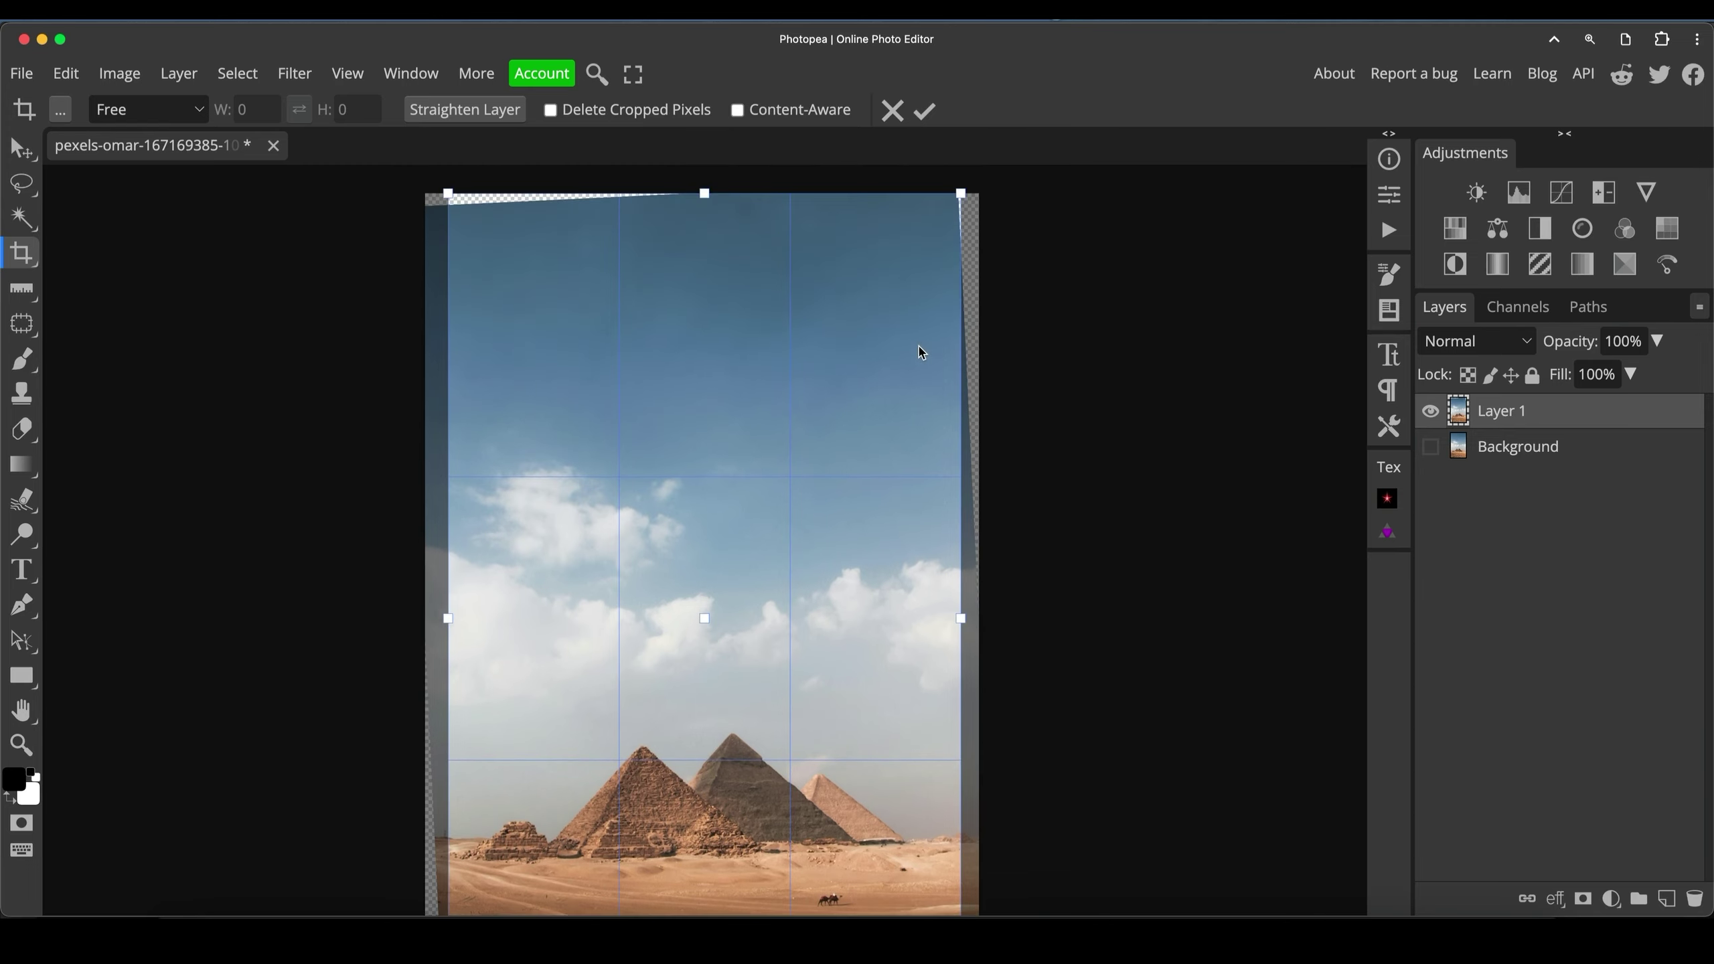
{"action": "left_click_drag", "start_coordinate": [704, 194], "coordinate": [704, 222]}
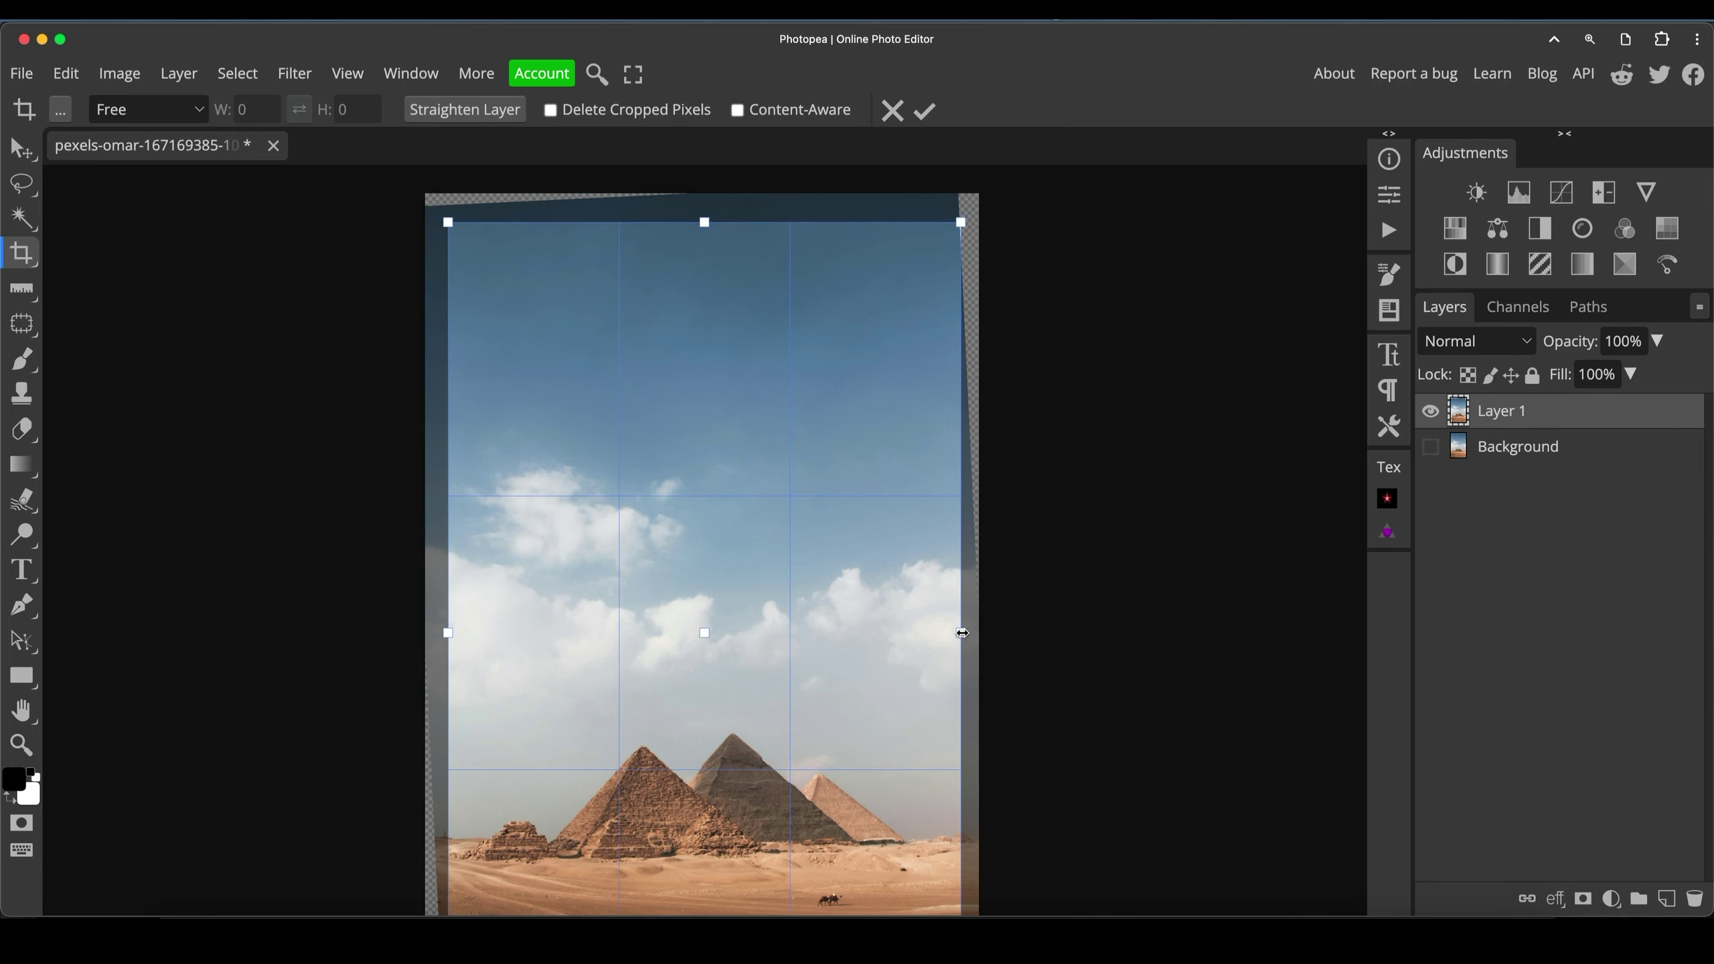
{"action": "left_click_drag", "start_coordinate": [961, 633], "coordinate": [956, 633]}
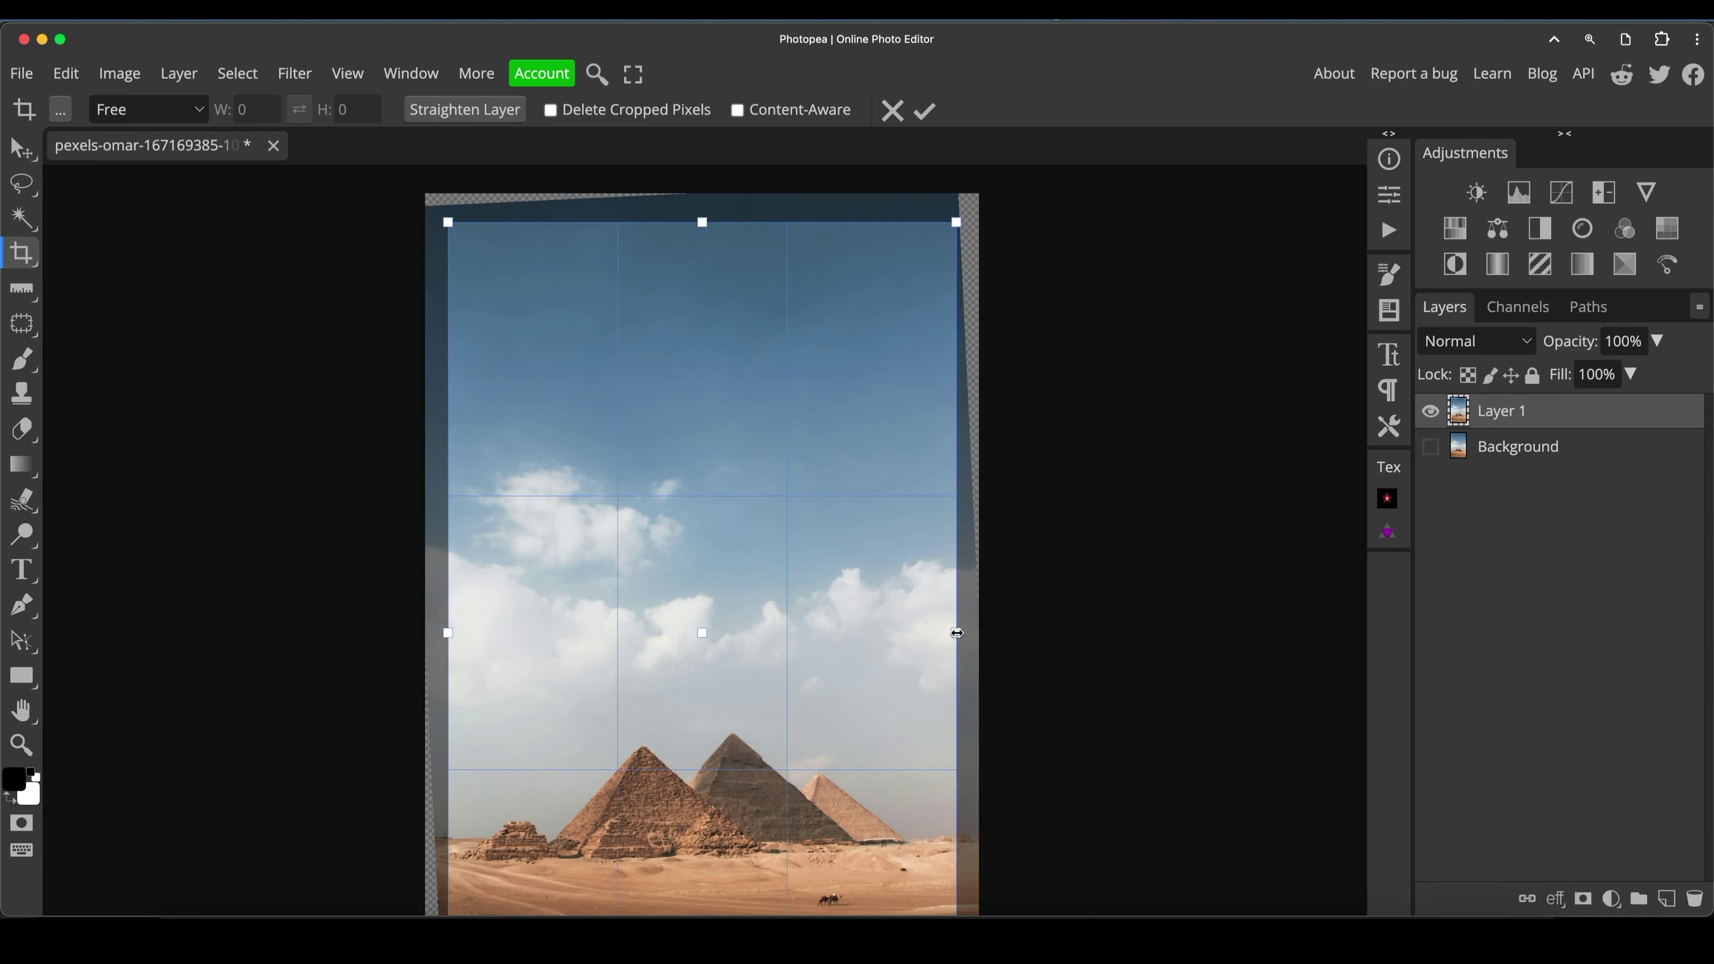
{"action": "key", "text": "Return"}
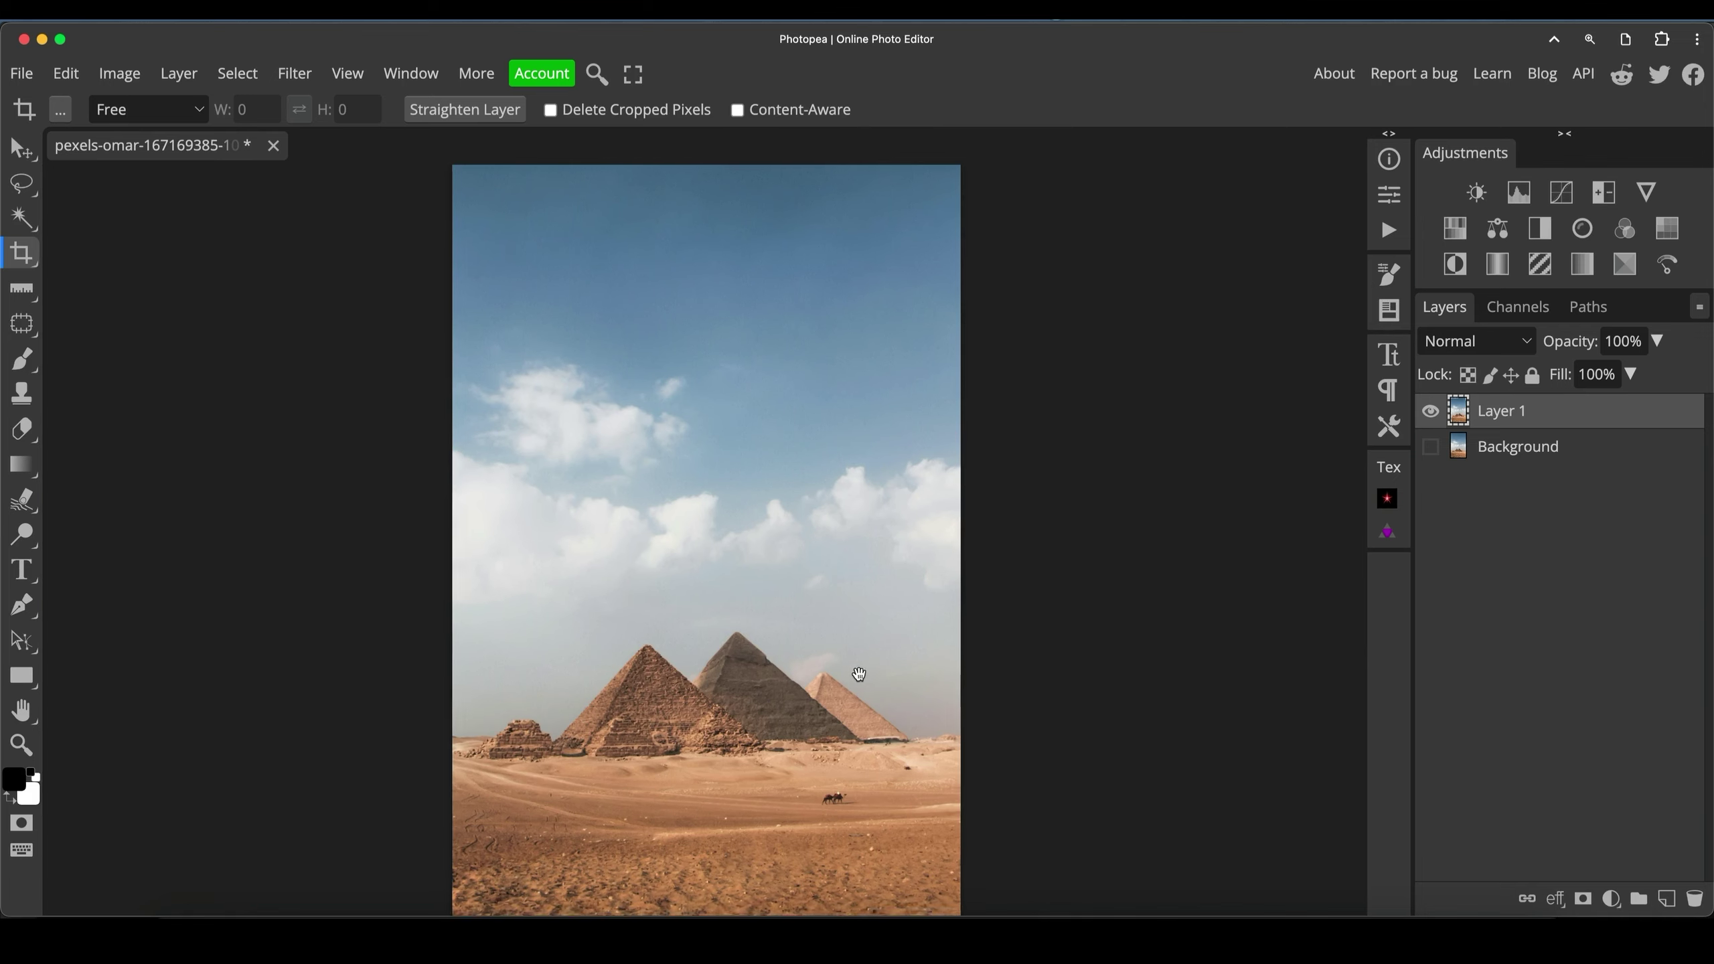
- Draw a tighter crop around the pyramids, shift it right onto the thirds grid, and apply
{"action": "left_click", "coordinate": [873, 634]}
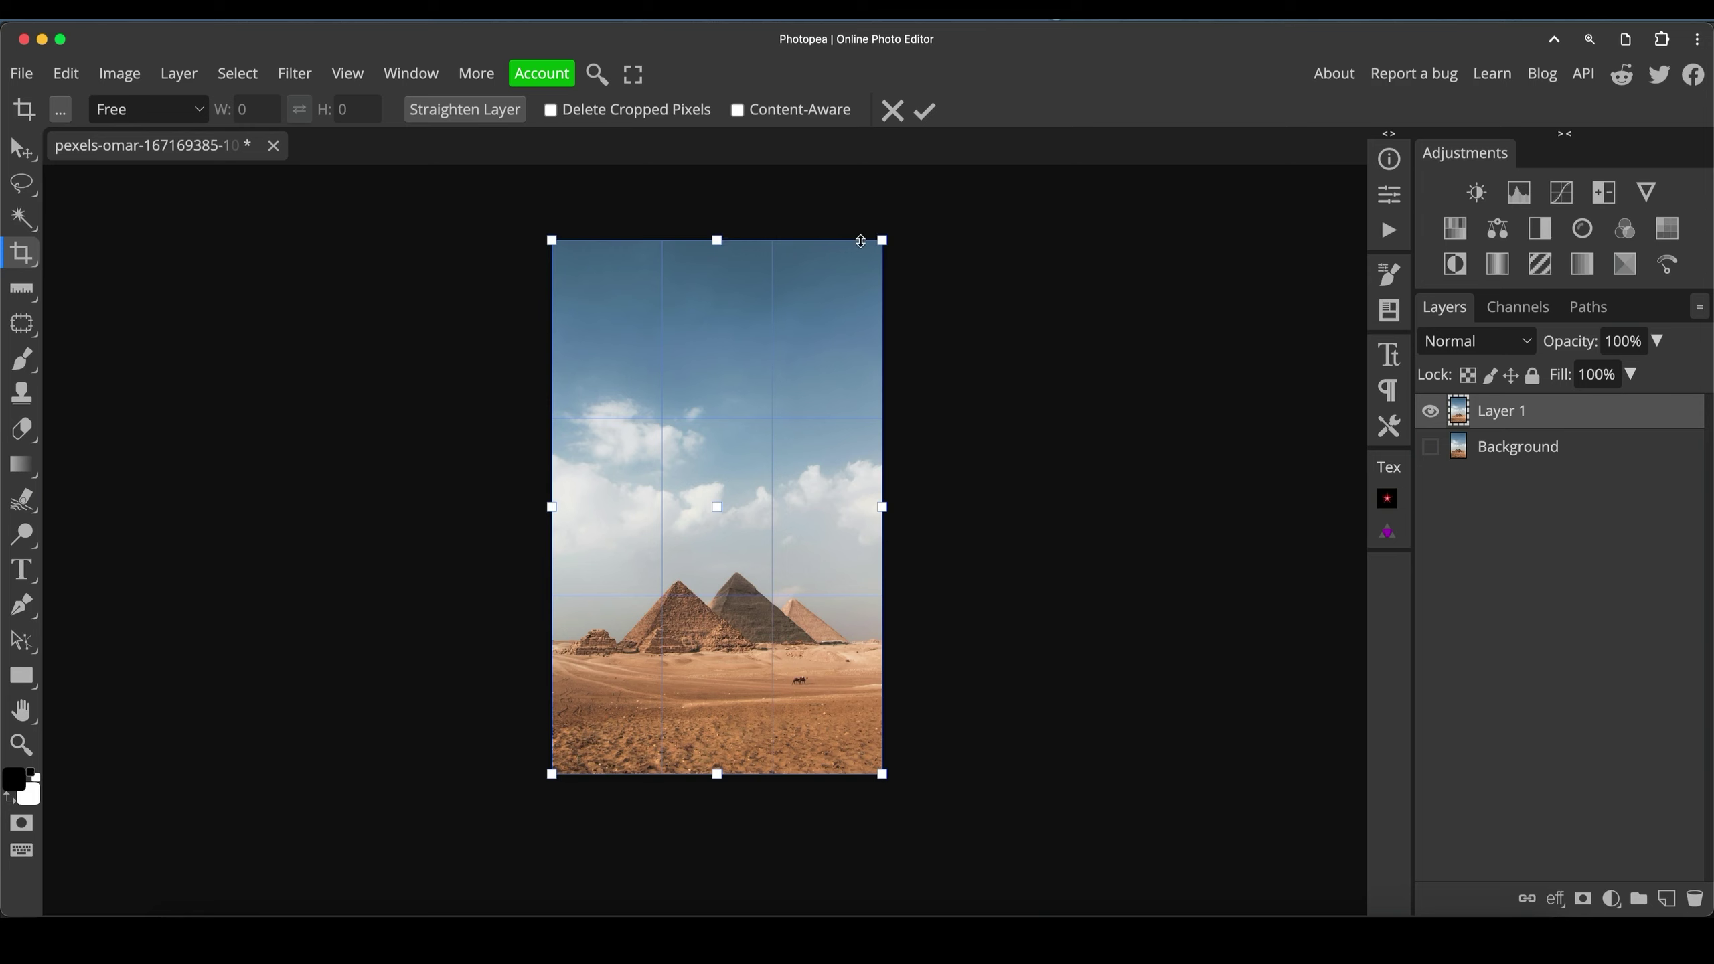
{"action": "left_click_drag", "start_coordinate": [882, 240], "coordinate": [835, 381]}
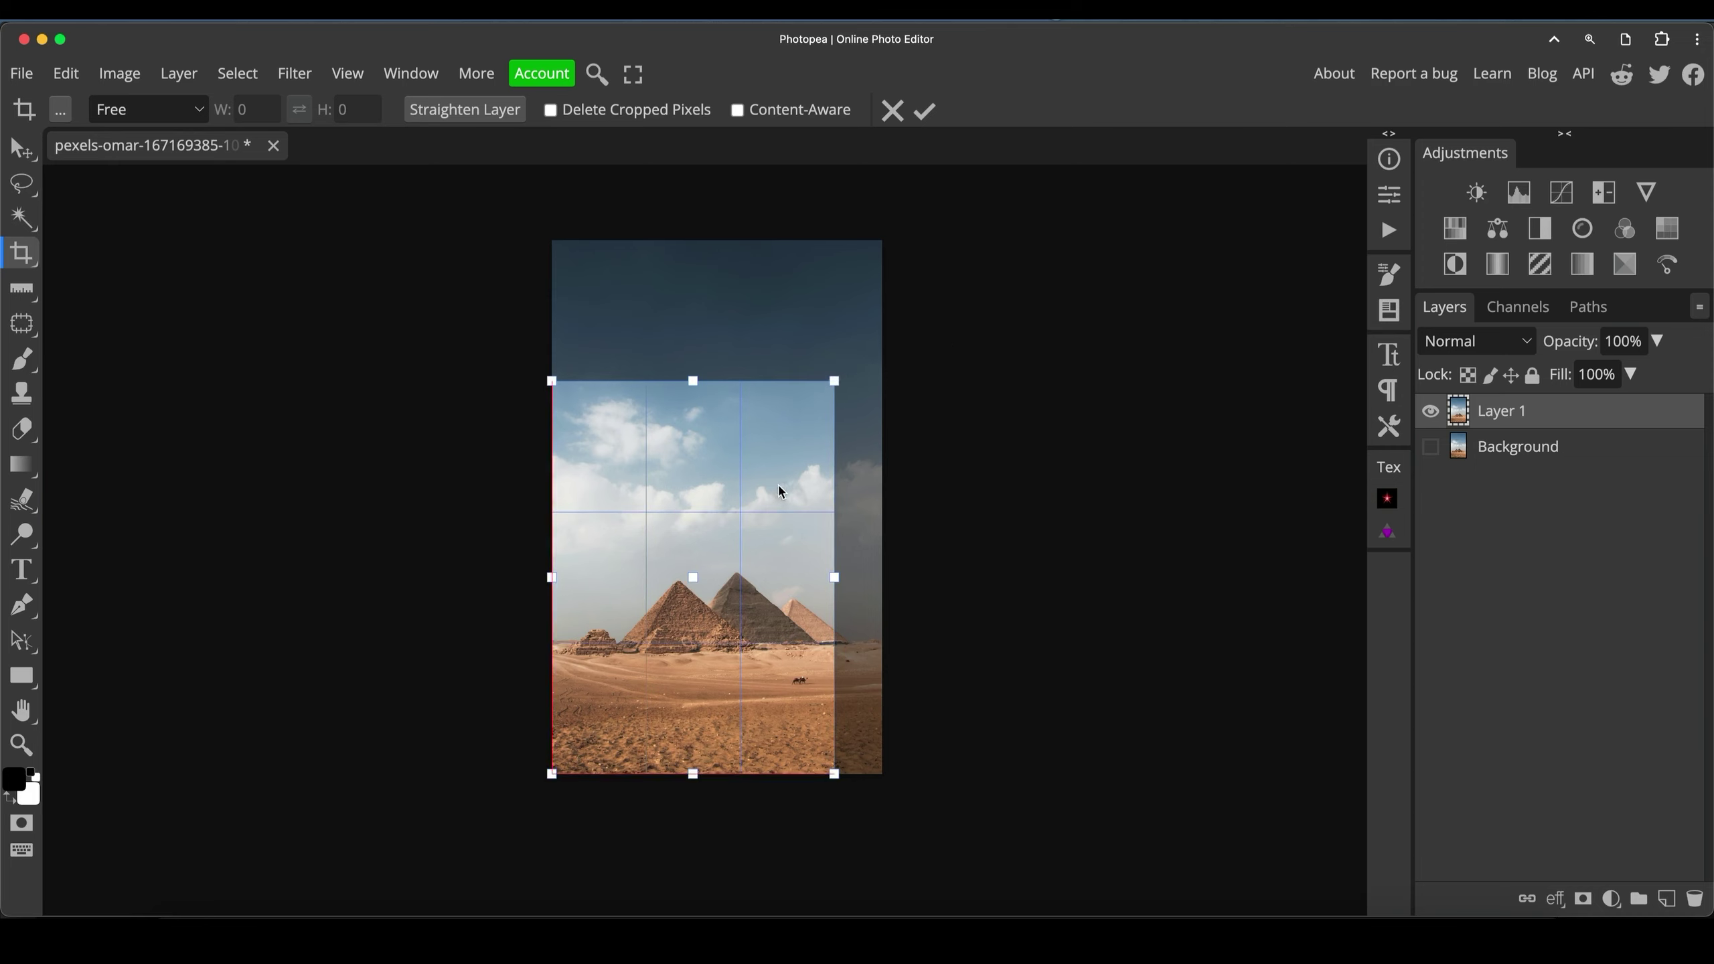
{"action": "mouse_move", "coordinate": [781, 490]}
{"action": "left_mouse_down"}
{"action": "mouse_move", "coordinate": [765, 486]}
{"action": "mouse_move", "coordinate": [808, 486]}
{"action": "left_mouse_up"}
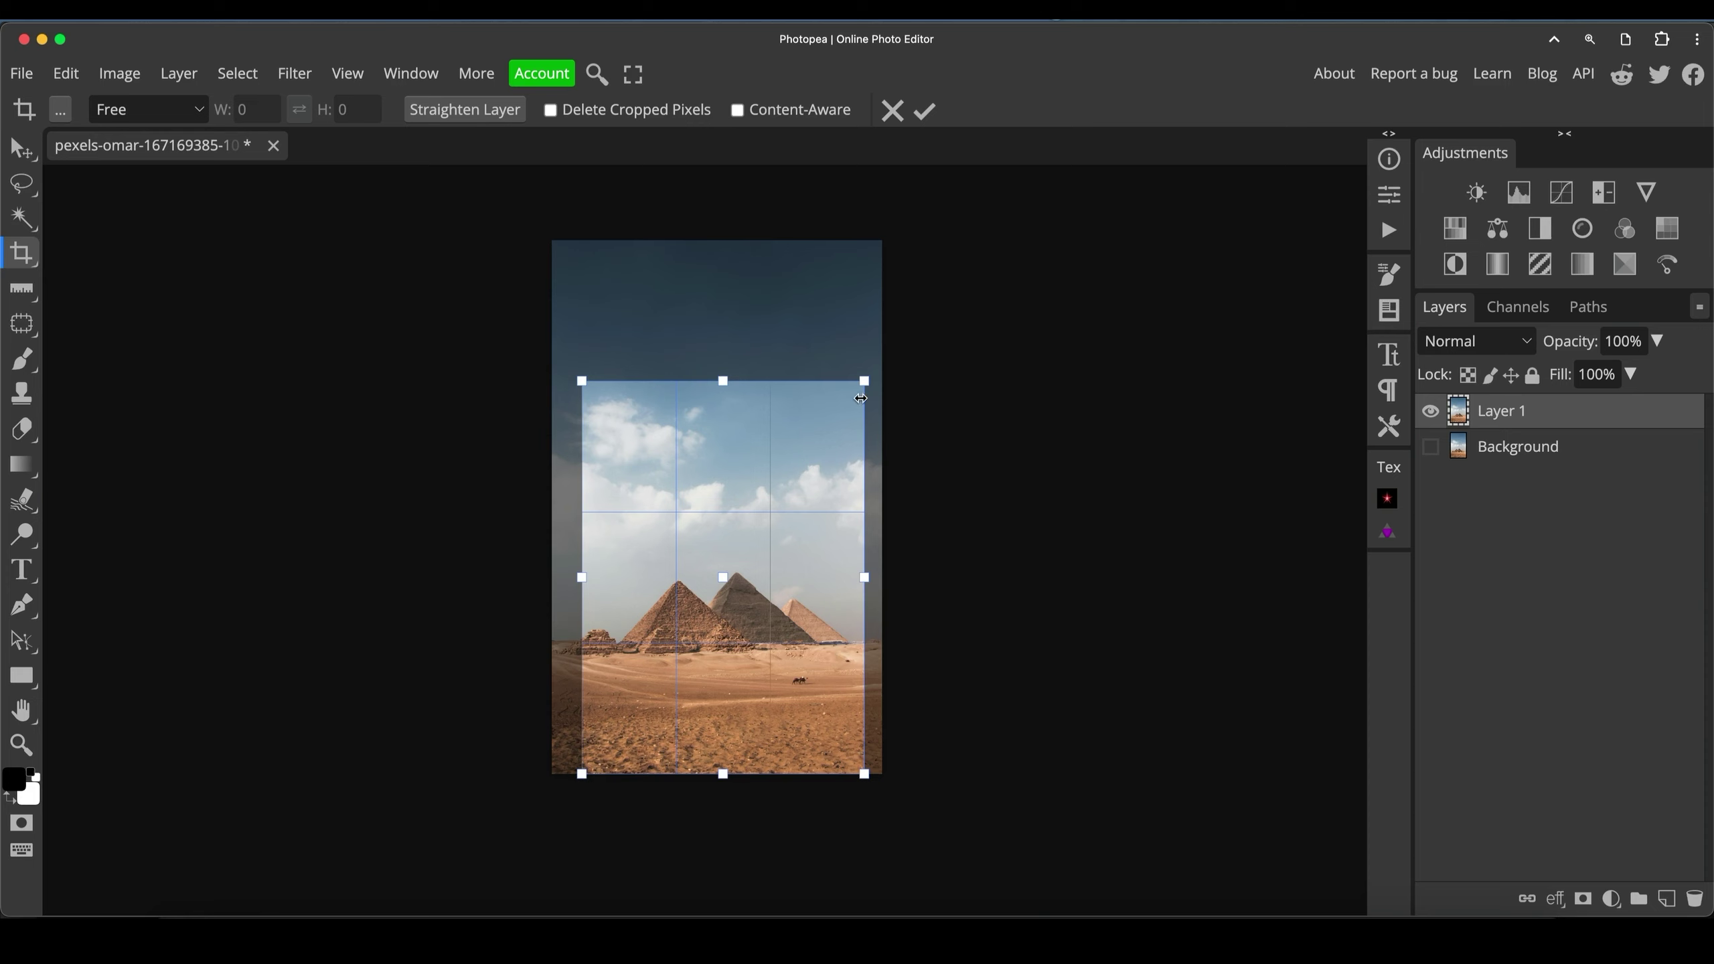
{"action": "left_click_drag", "start_coordinate": [867, 378], "coordinate": [863, 384]}
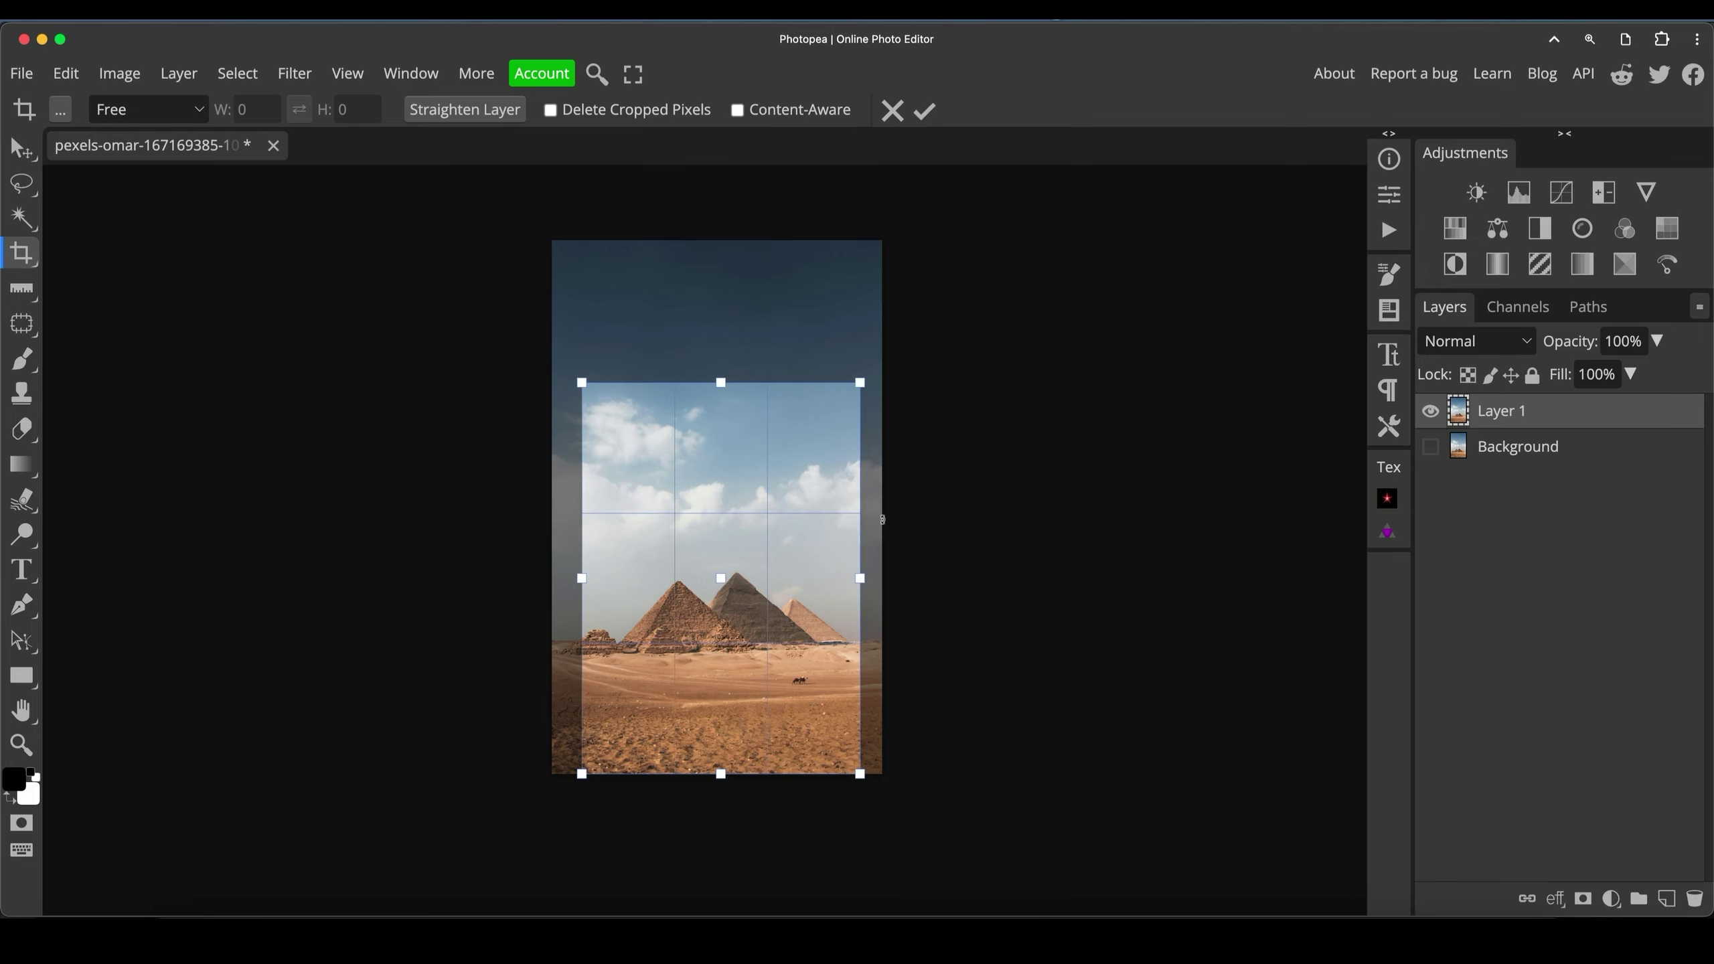
{"action": "key", "text": "Return"}
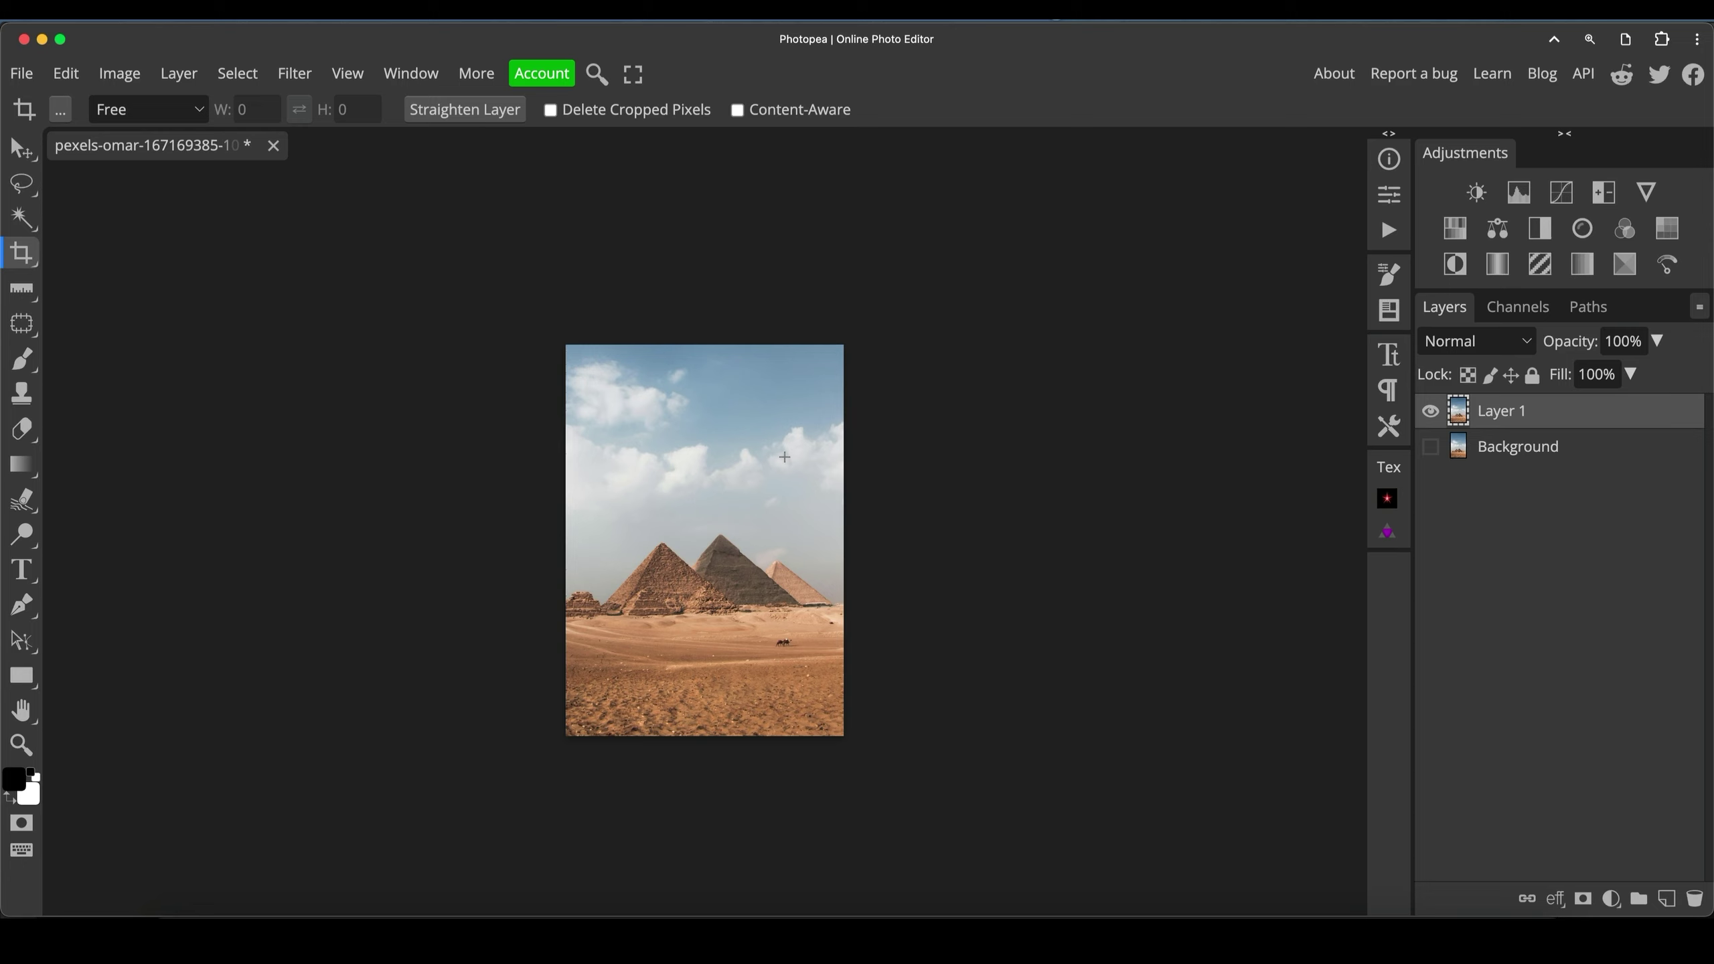
- Replace a mistaken Curves layer with a Hue/Saturation adjustment layer and fit the view
{"action": "left_click", "coordinate": [1561, 203]}
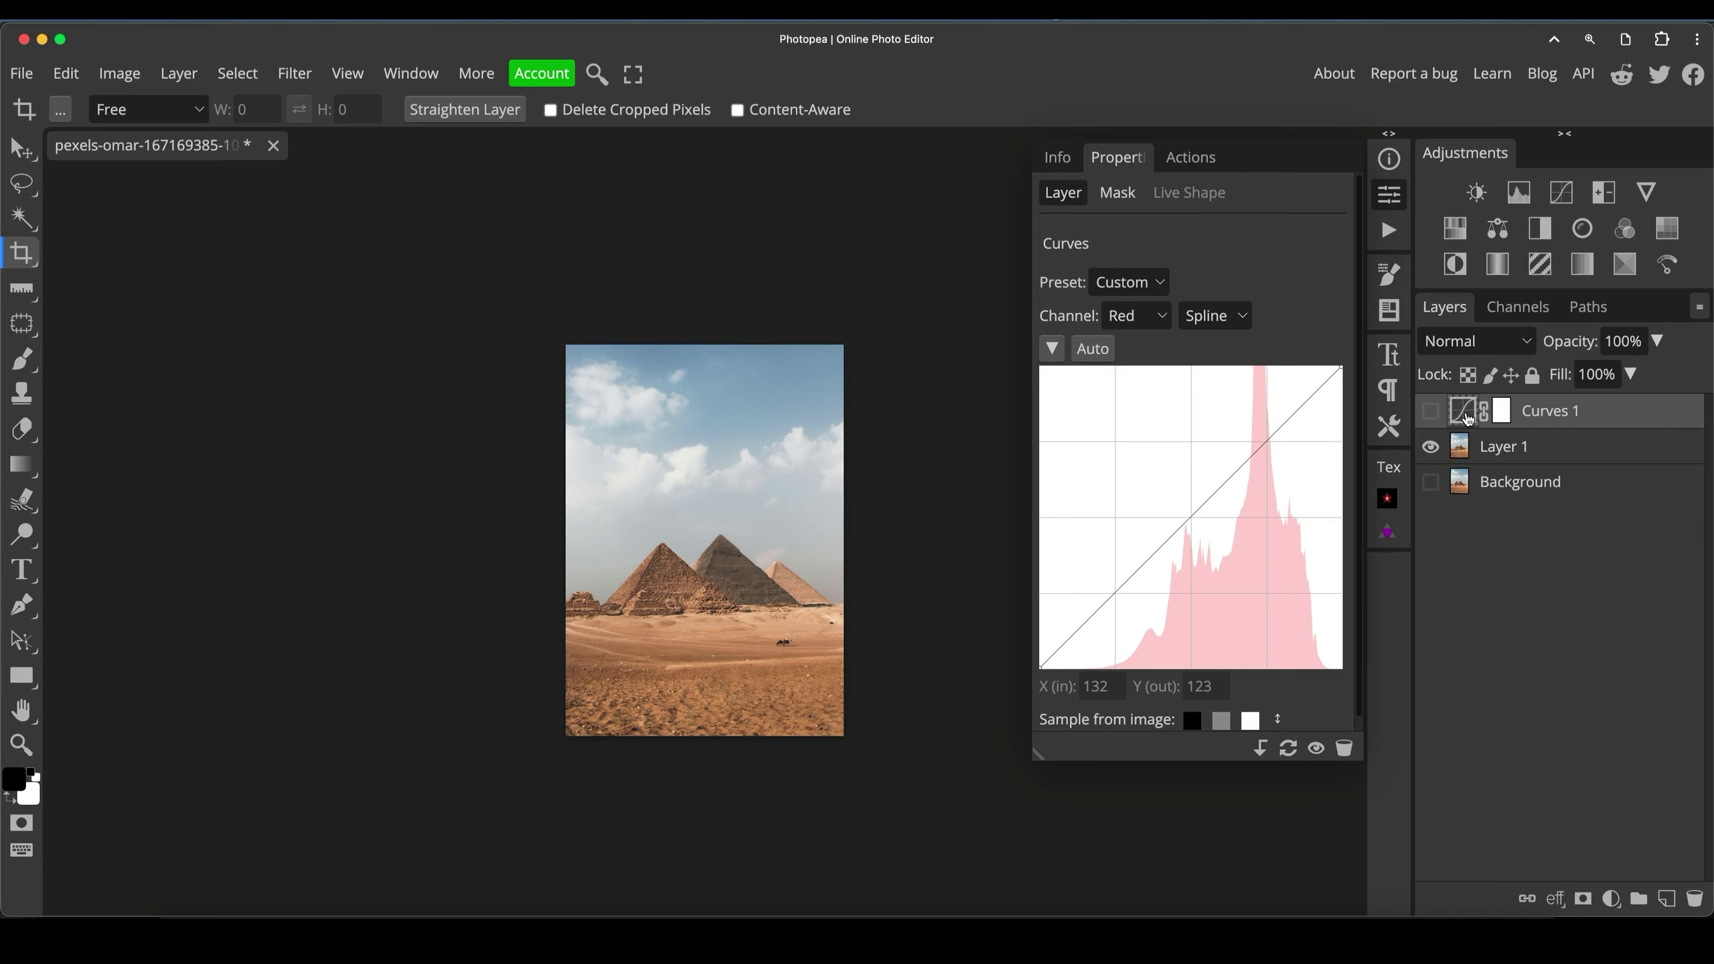
{"action": "key", "text": "Delete"}
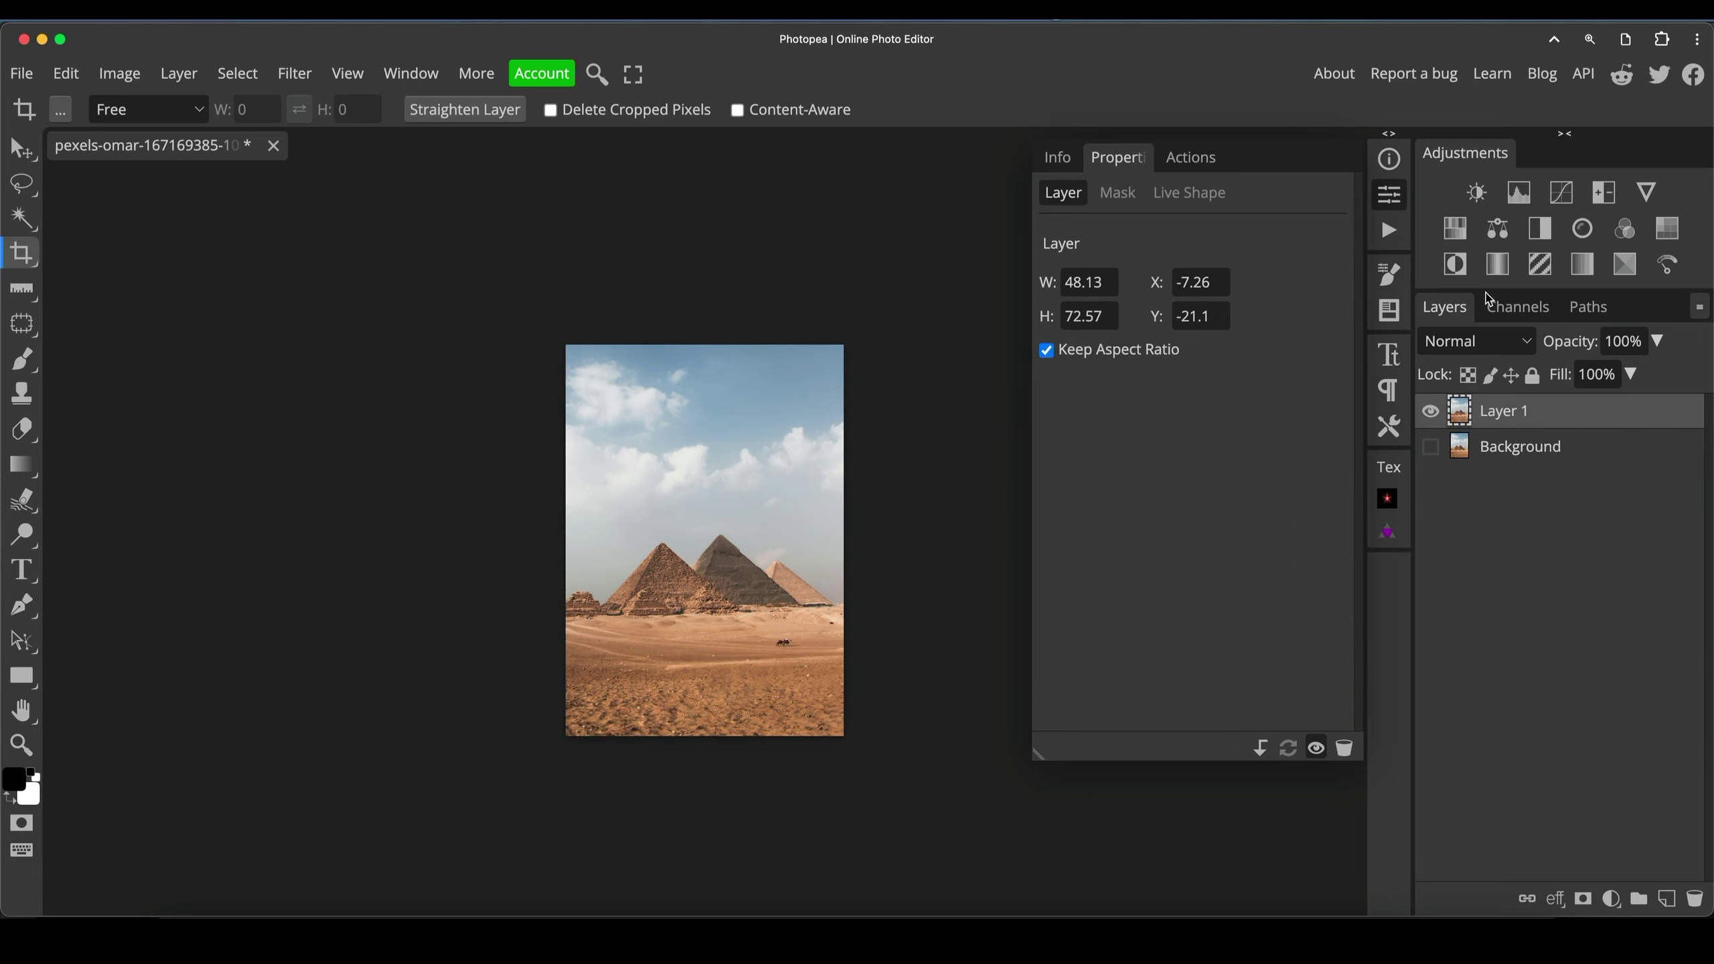
{"action": "left_click", "coordinate": [1457, 231]}
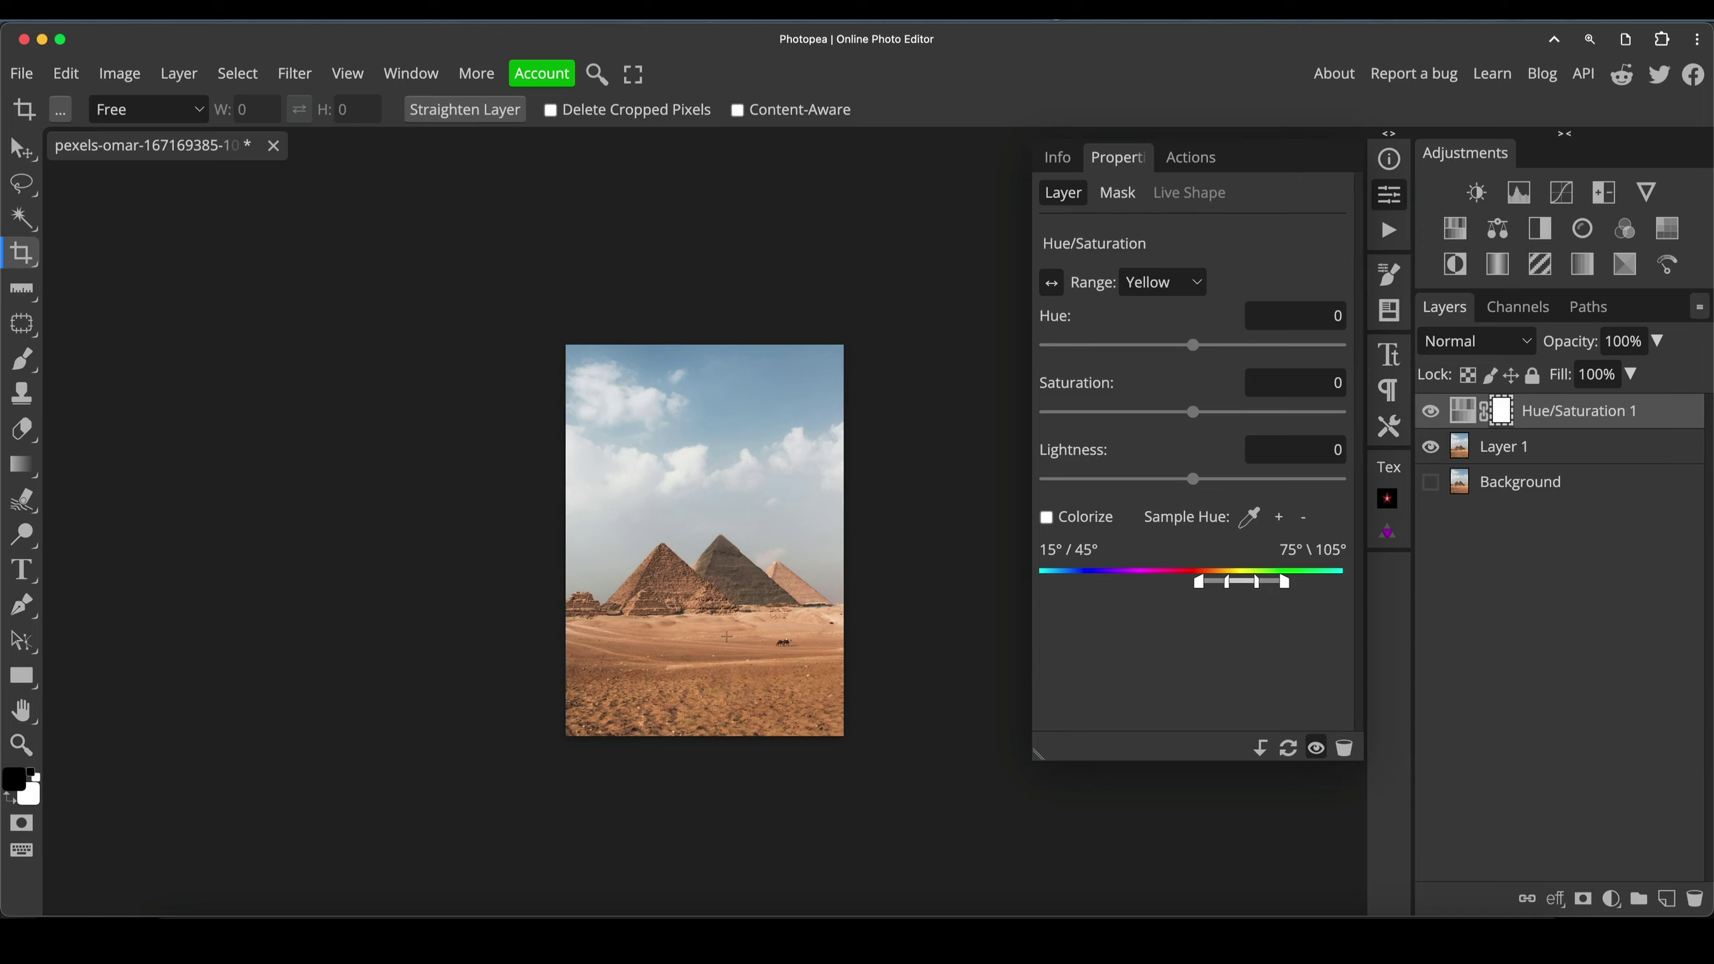
{"action": "key", "text": "ctrl+0"}
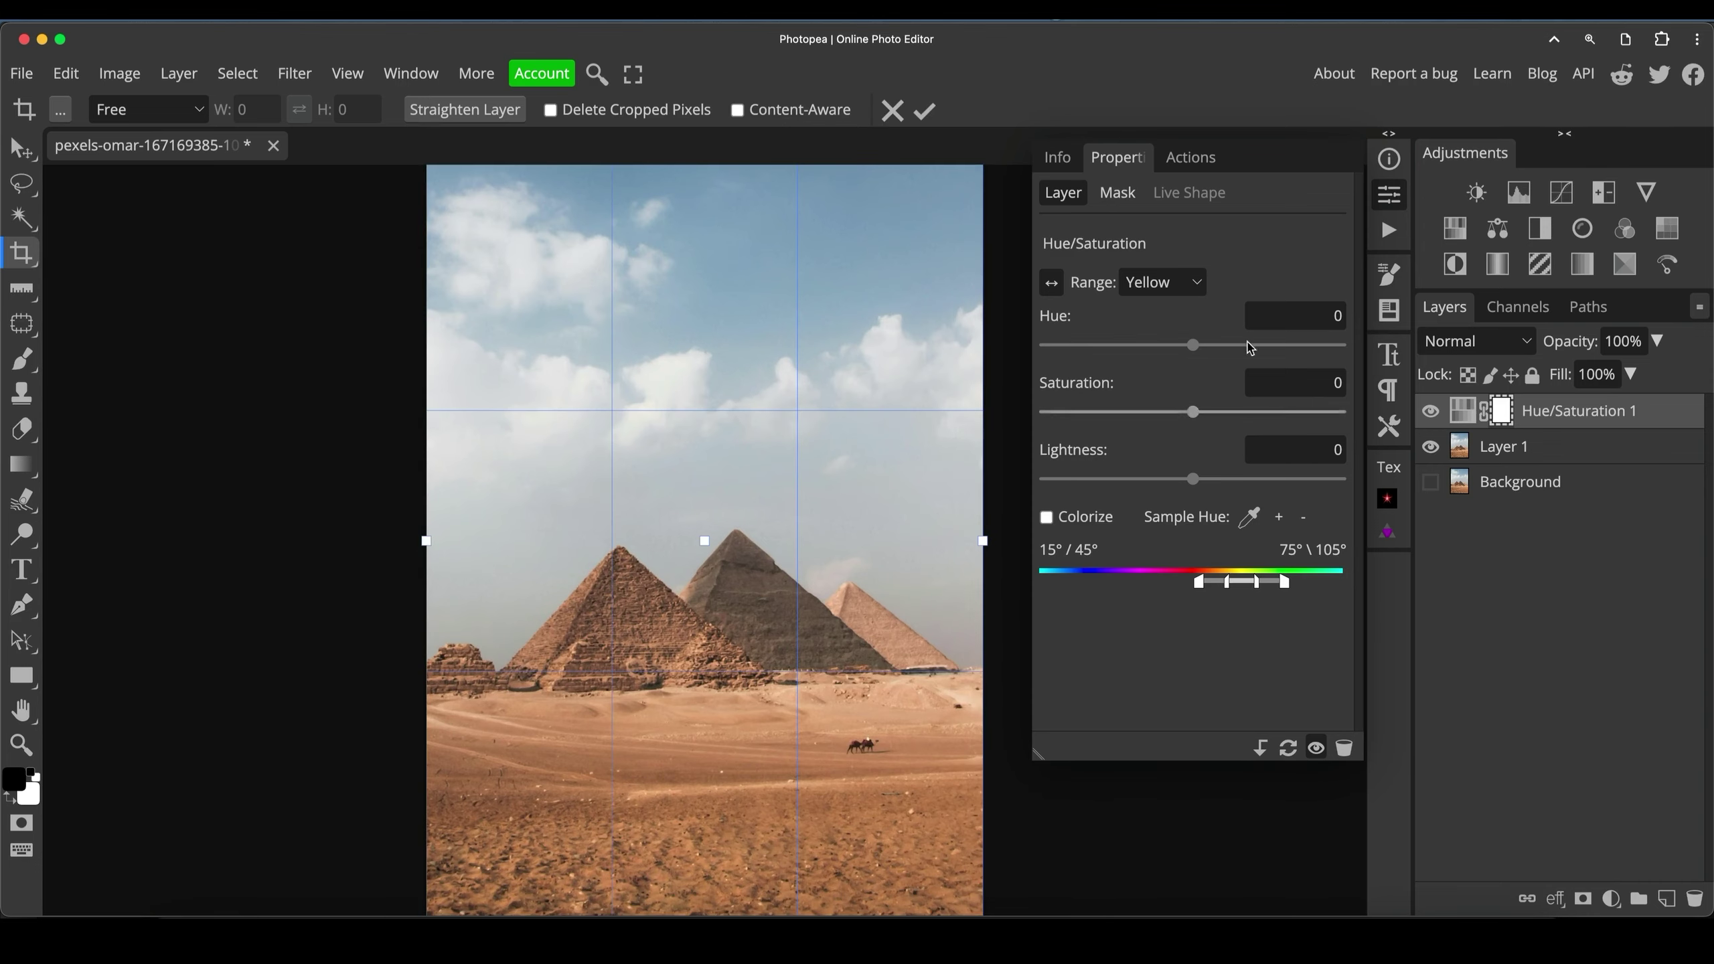
- Set the Hue/Saturation range to Blues with saturation 42, toggling it to compare
{"action": "left_click", "coordinate": [1163, 282]}
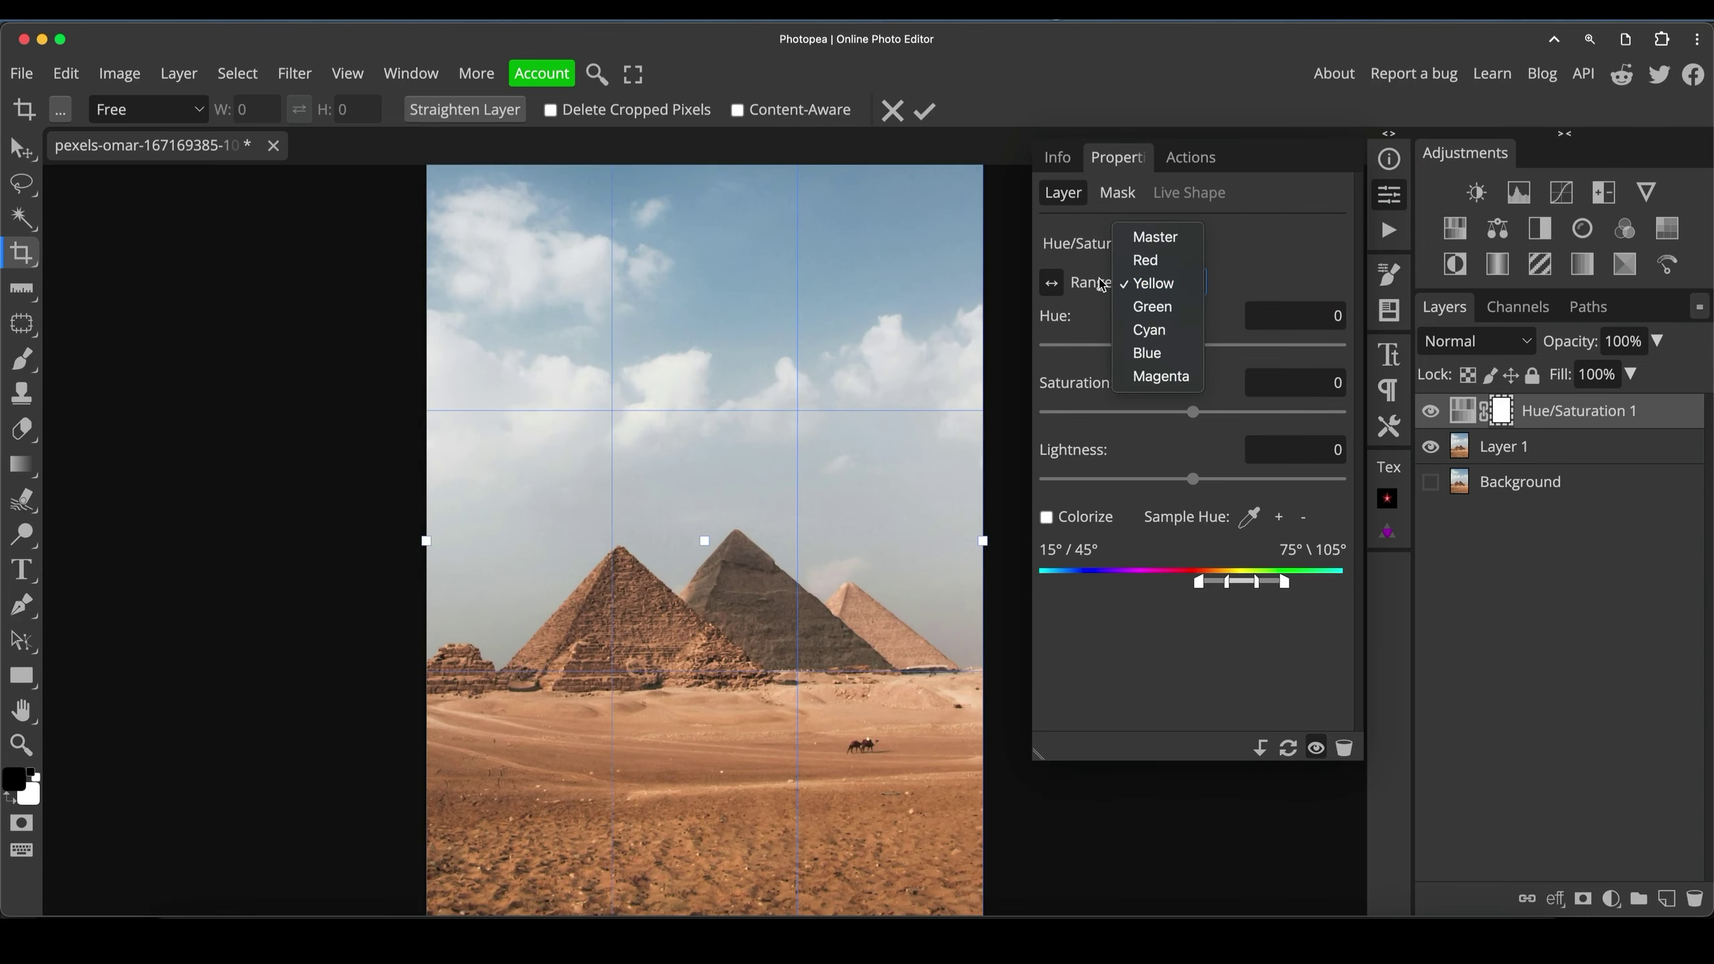
{"action": "left_click", "coordinate": [1167, 360]}
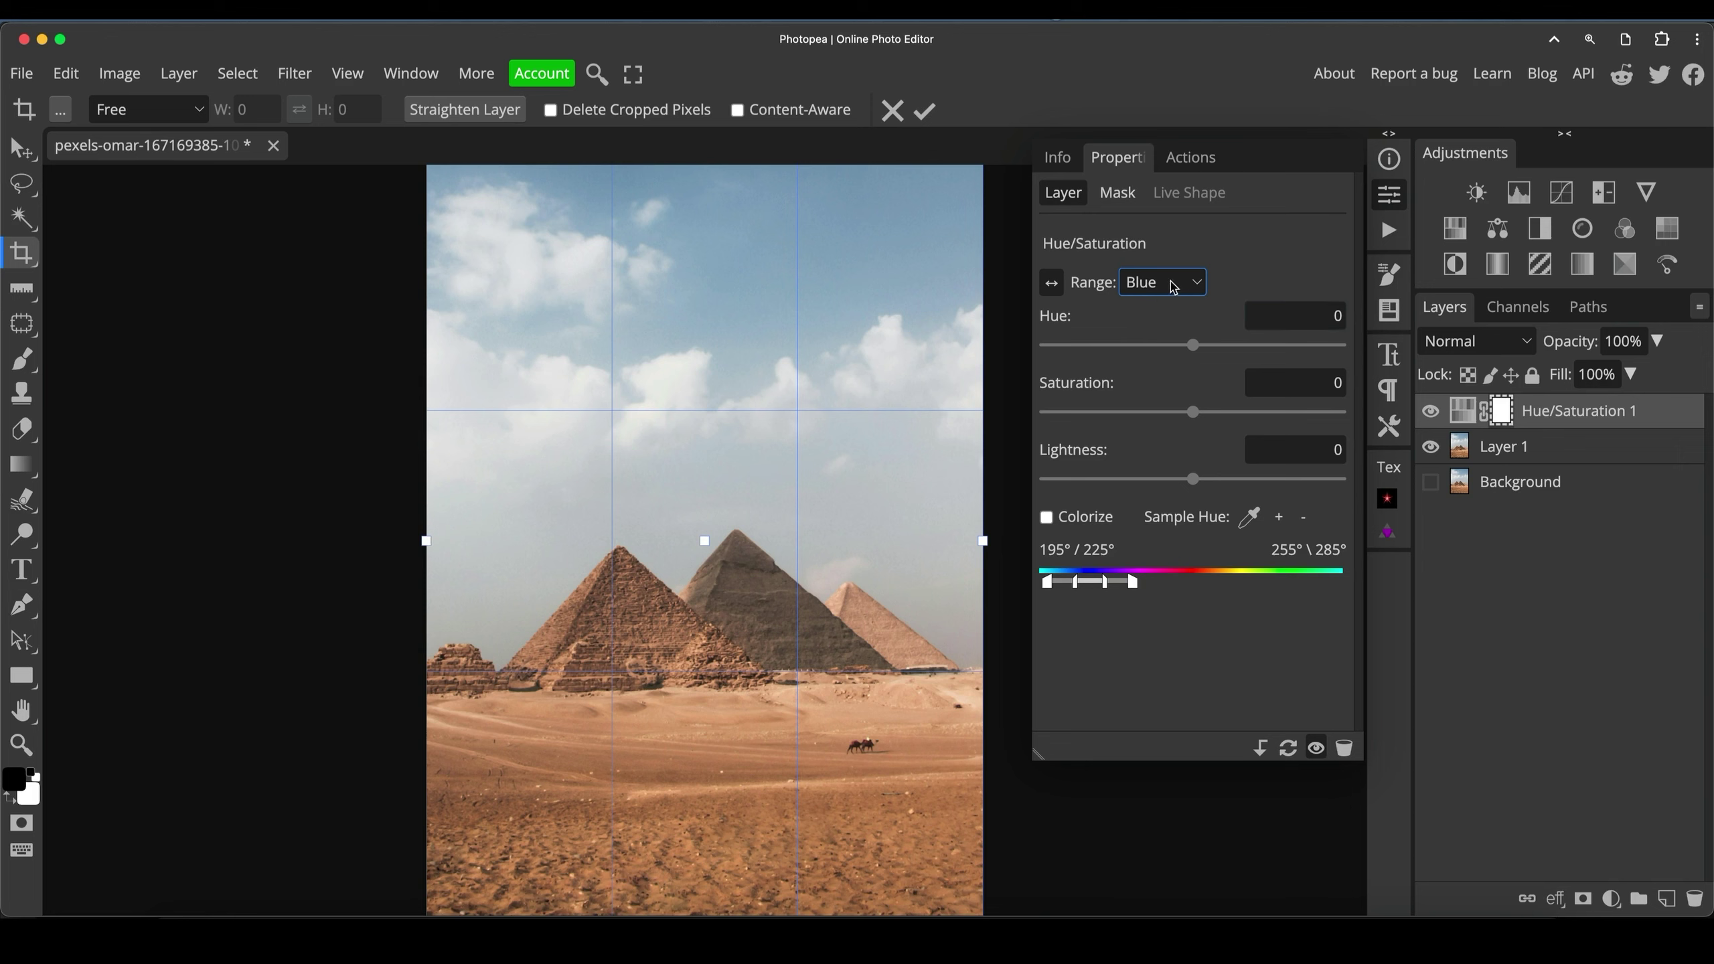
{"action": "left_click_drag", "start_coordinate": [1194, 414], "coordinate": [1255, 422]}
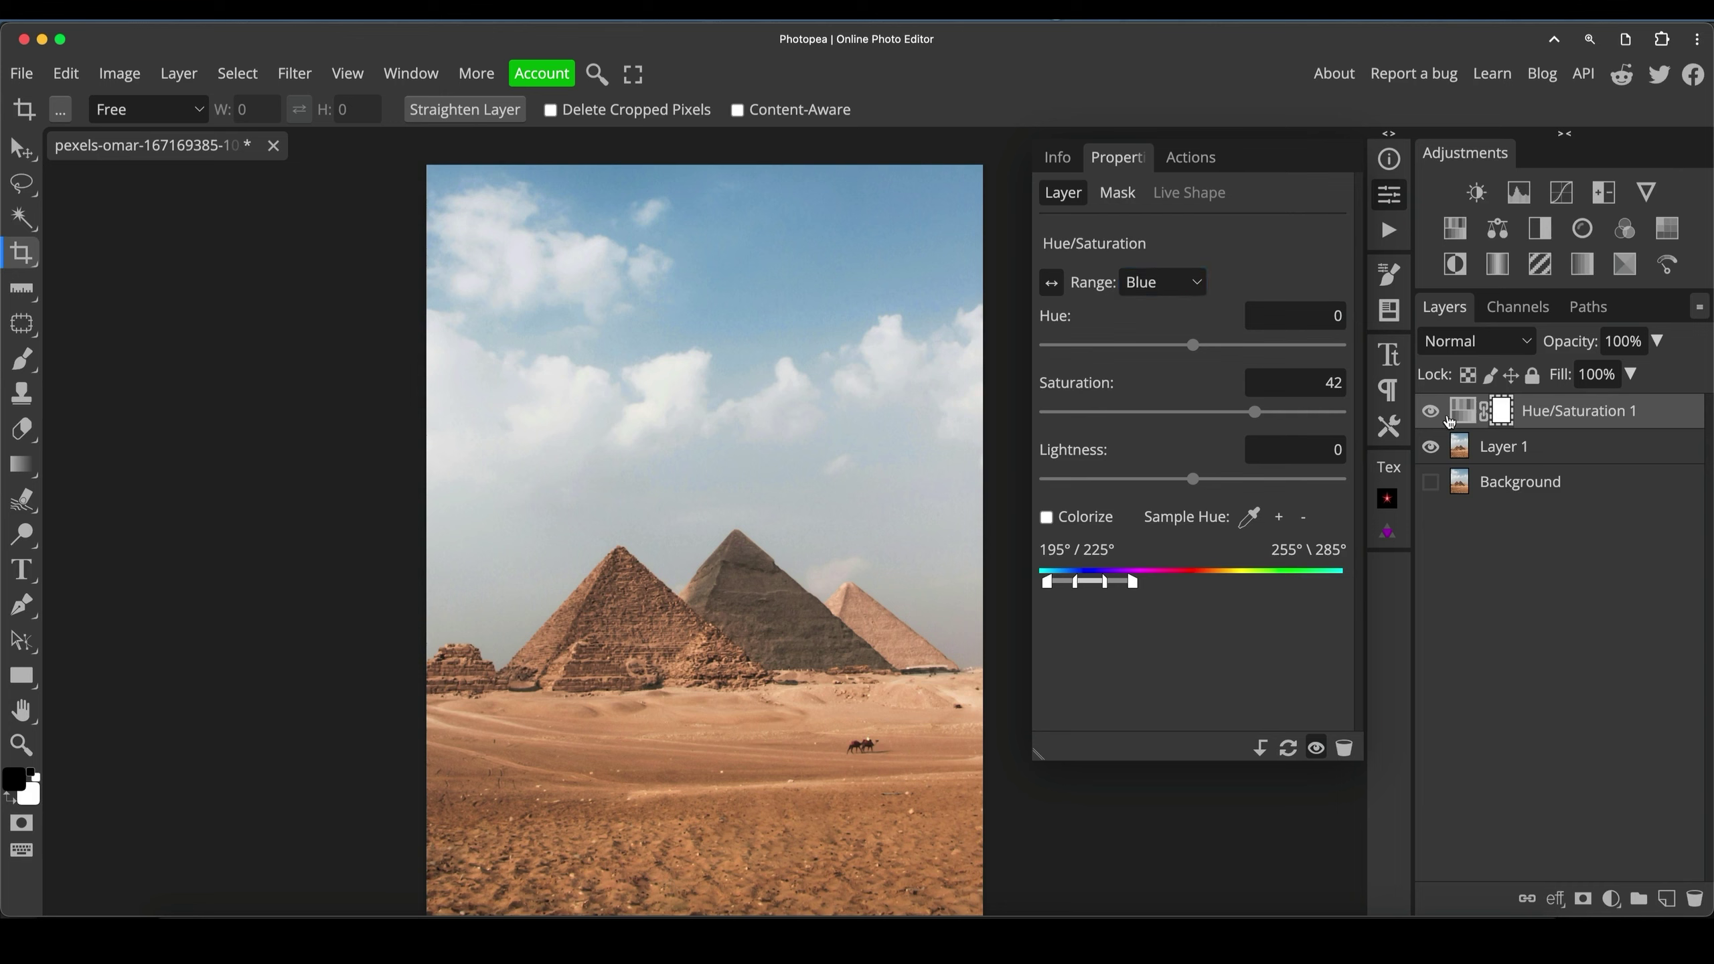
{"action": "left_click", "coordinate": [1430, 412]}
{"action": "left_click", "coordinate": [1430, 412]}
{"action": "left_click", "coordinate": [1430, 411]}
{"action": "left_click", "coordinate": [1431, 412]}
{"action": "key", "text": "c"}
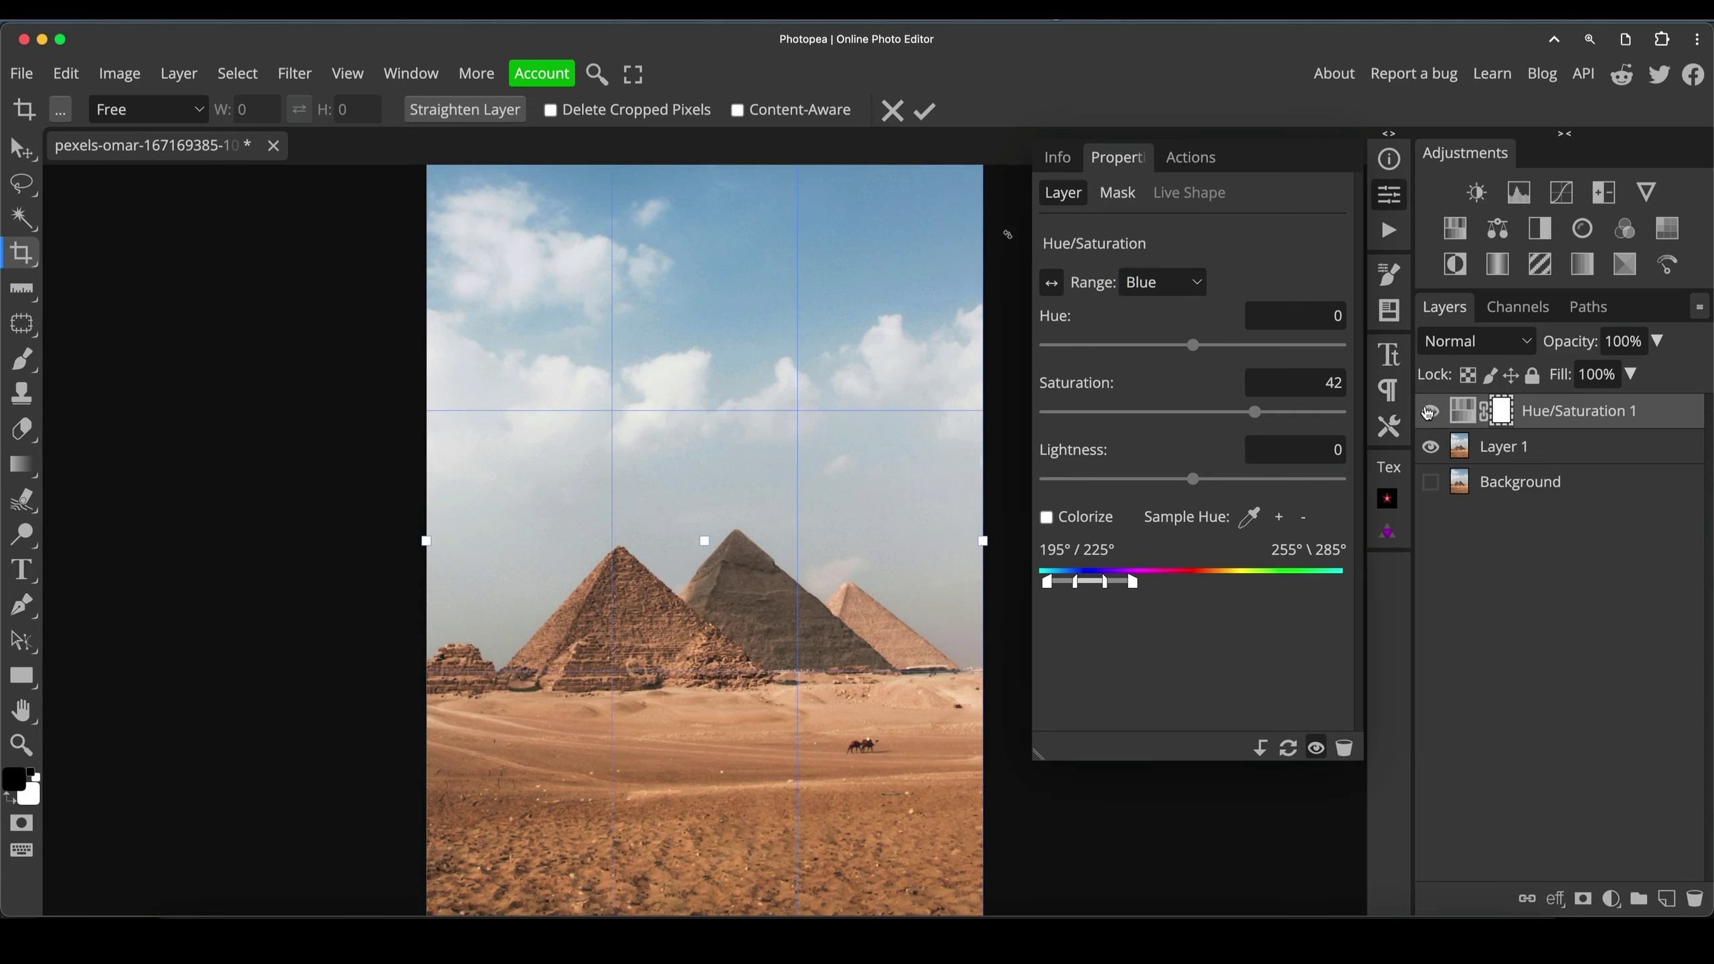
{"action": "left_click", "coordinate": [1393, 203]}
{"action": "key", "text": "v"}
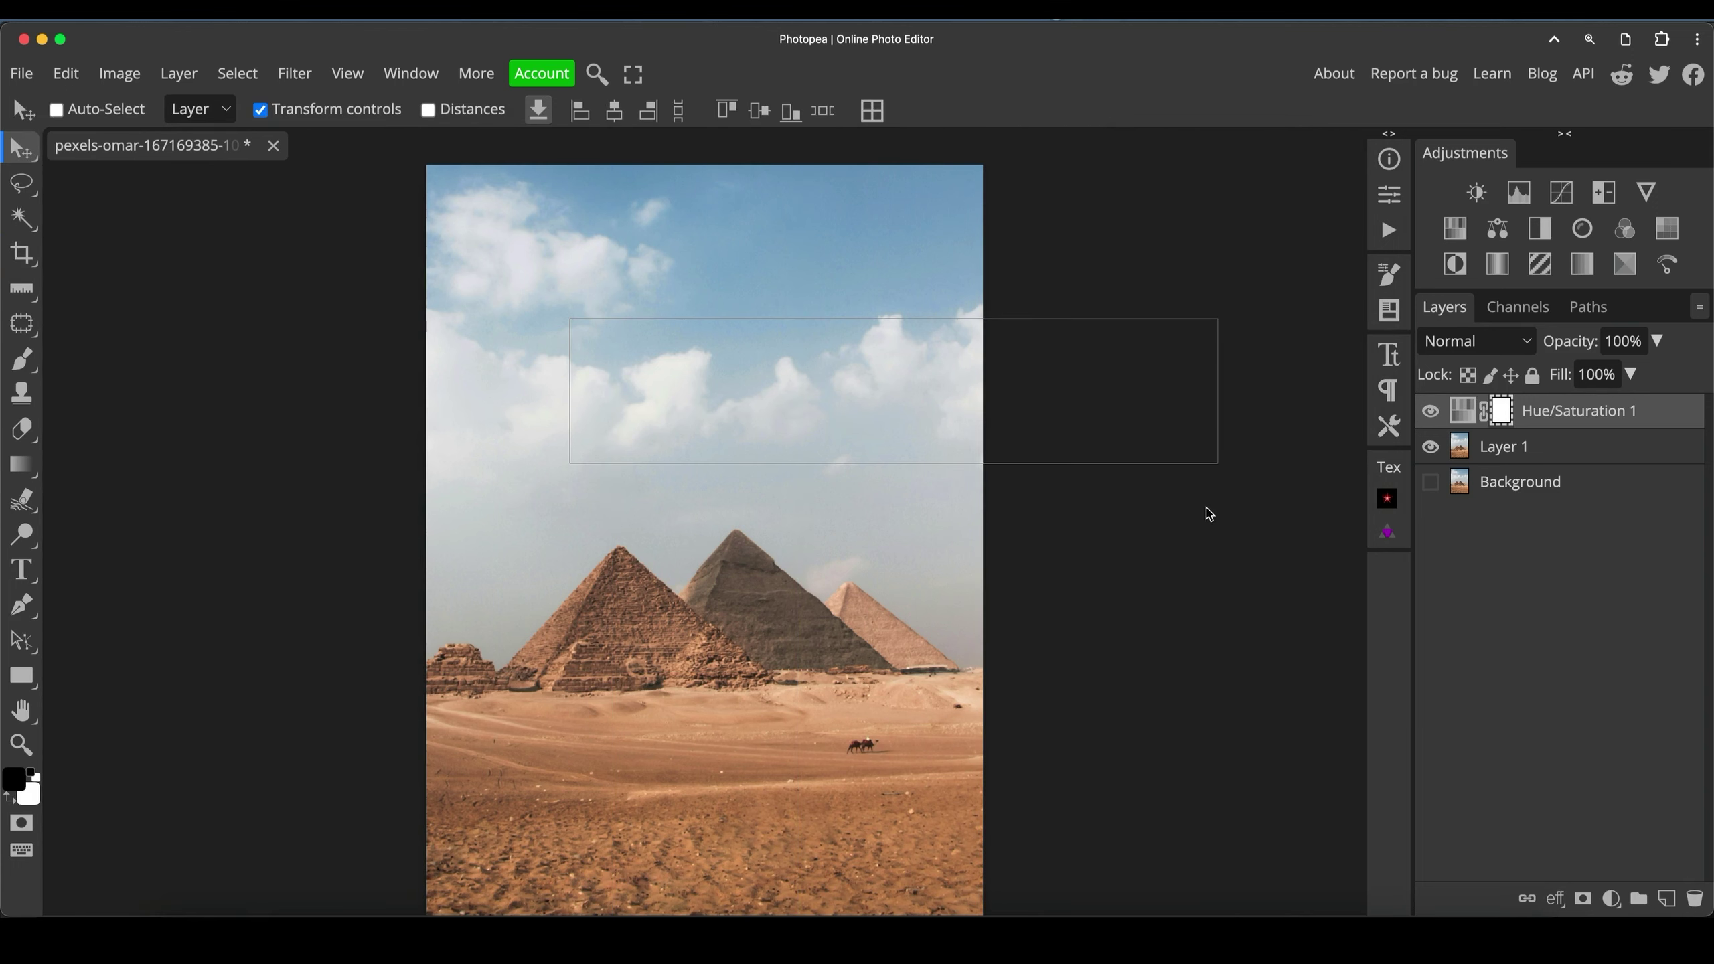